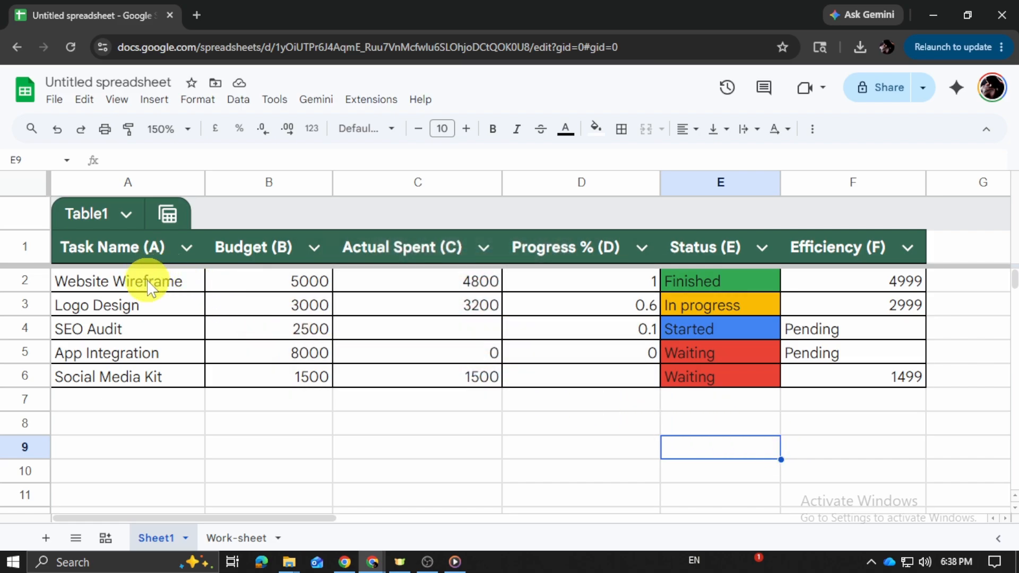
{"action": "left_click_drag", "start_coordinate": [150, 287], "coordinate": [876, 382]}
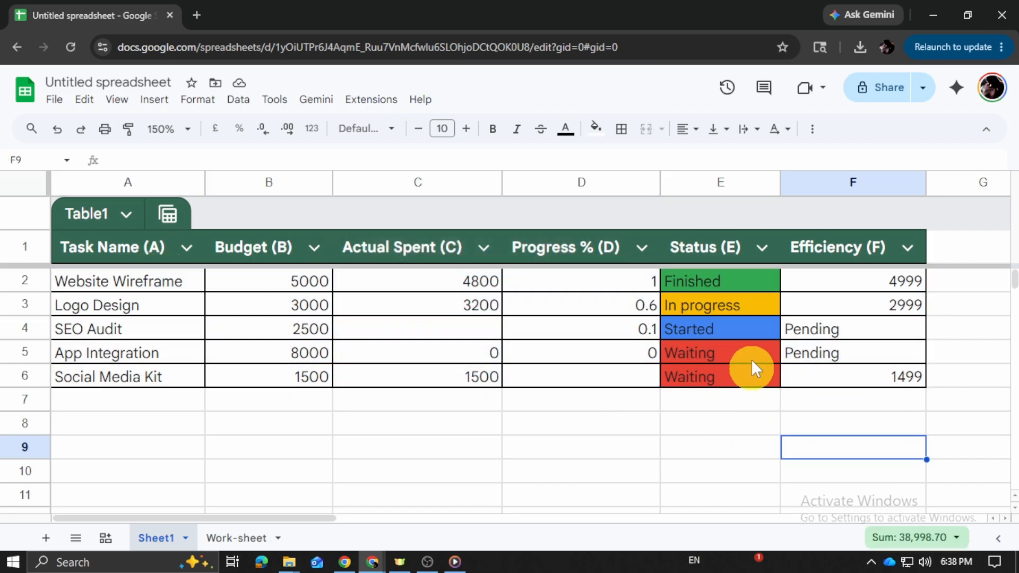
{"action": "left_click_drag", "start_coordinate": [741, 281], "coordinate": [758, 371]}
{"action": "left_click", "coordinate": [855, 286]}
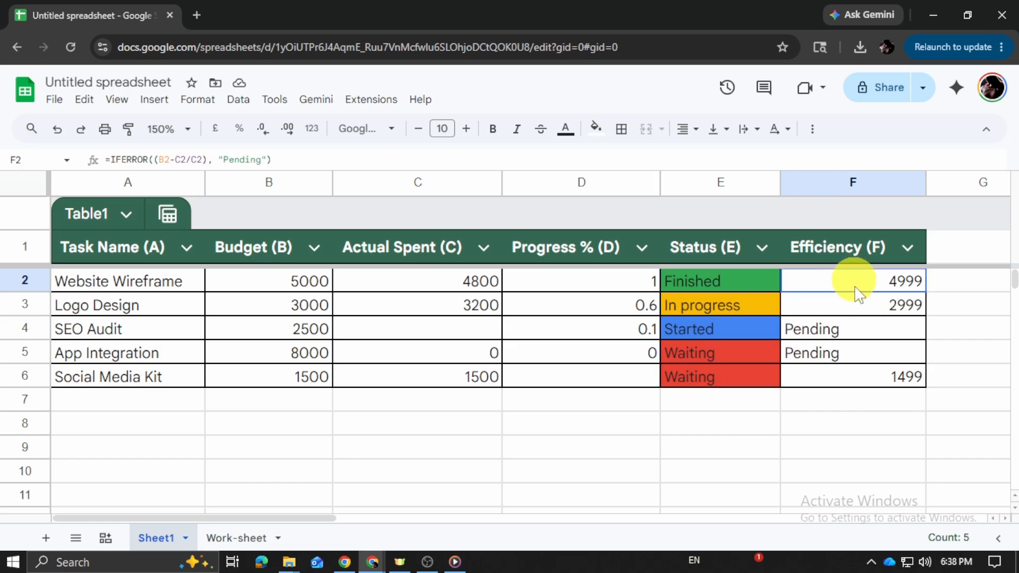
{"action": "left_click_drag", "start_coordinate": [857, 292], "coordinate": [880, 394]}
{"action": "left_click", "coordinate": [717, 423]}
Set the Logo Design task's progress in D3 to 1.
{"action": "left_click", "coordinate": [605, 307]}
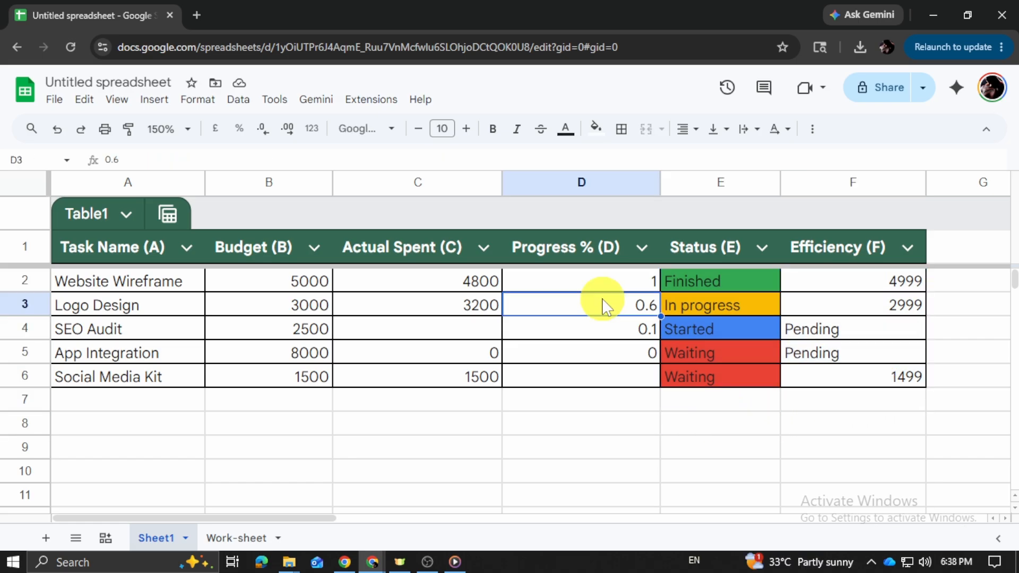
{"action": "type", "text": "1"}
{"action": "key", "text": "Return"}
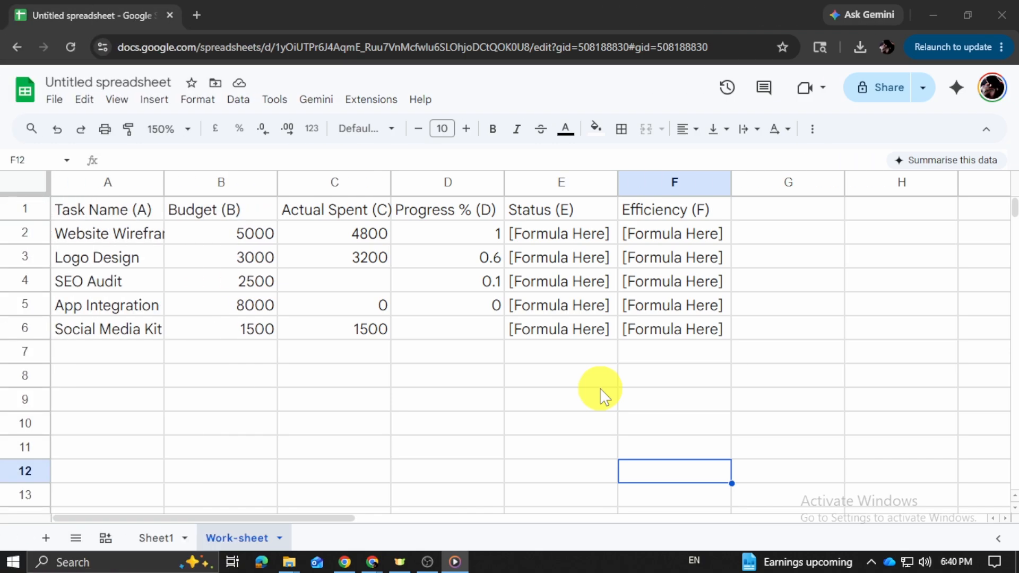
Display the summary statistics for the Budget values in B2:B6 of the Work-sheet.
{"action": "left_click", "coordinate": [121, 383]}
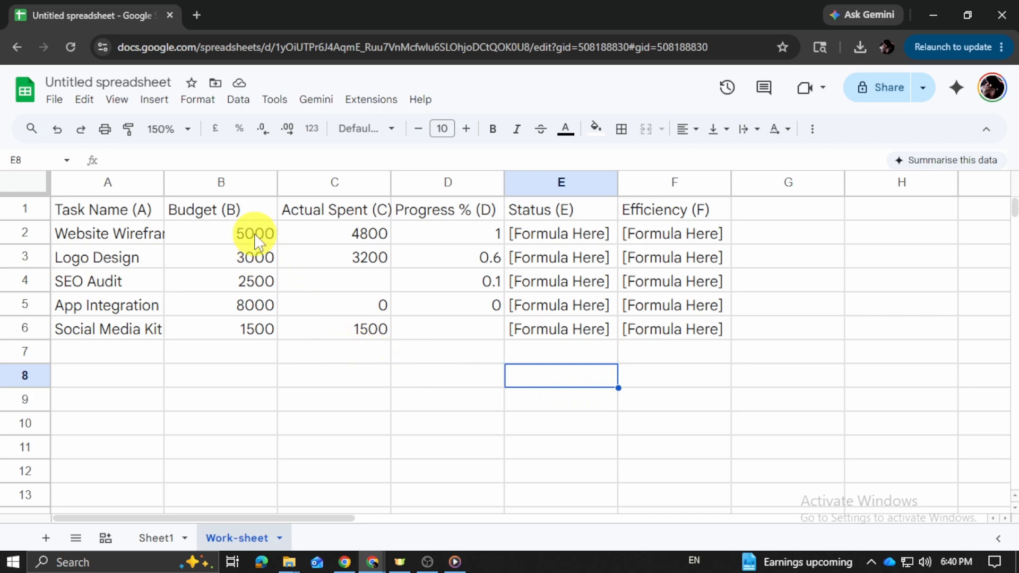
{"action": "left_click_drag", "start_coordinate": [254, 234], "coordinate": [262, 327]}
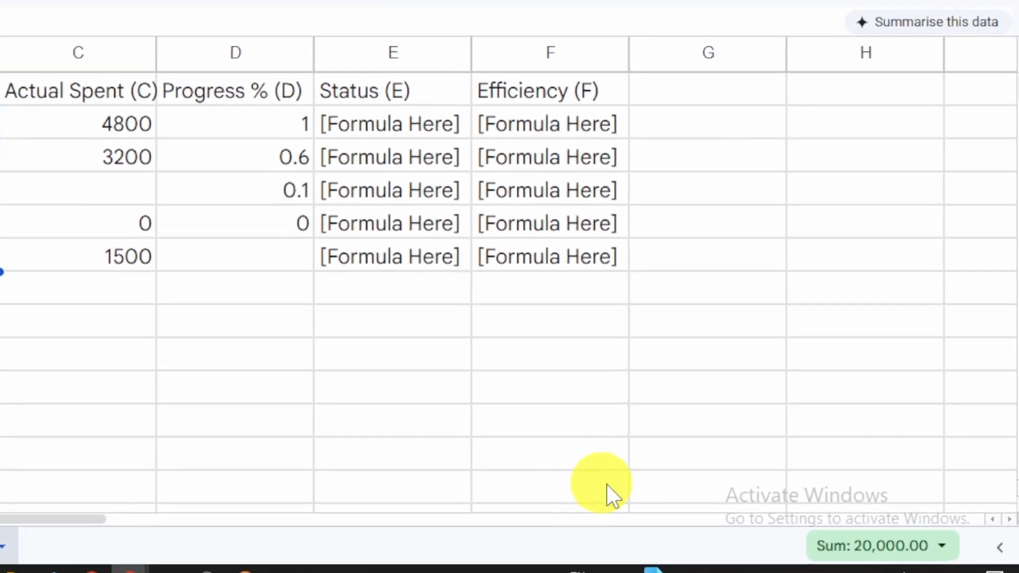
{"action": "left_click", "coordinate": [930, 553]}
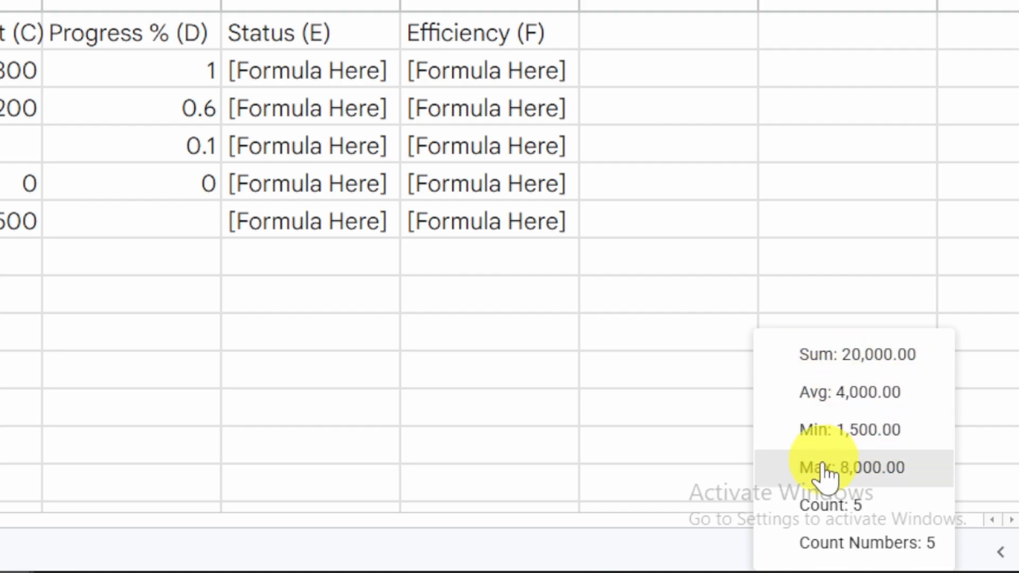
{"action": "left_click", "coordinate": [921, 552]}
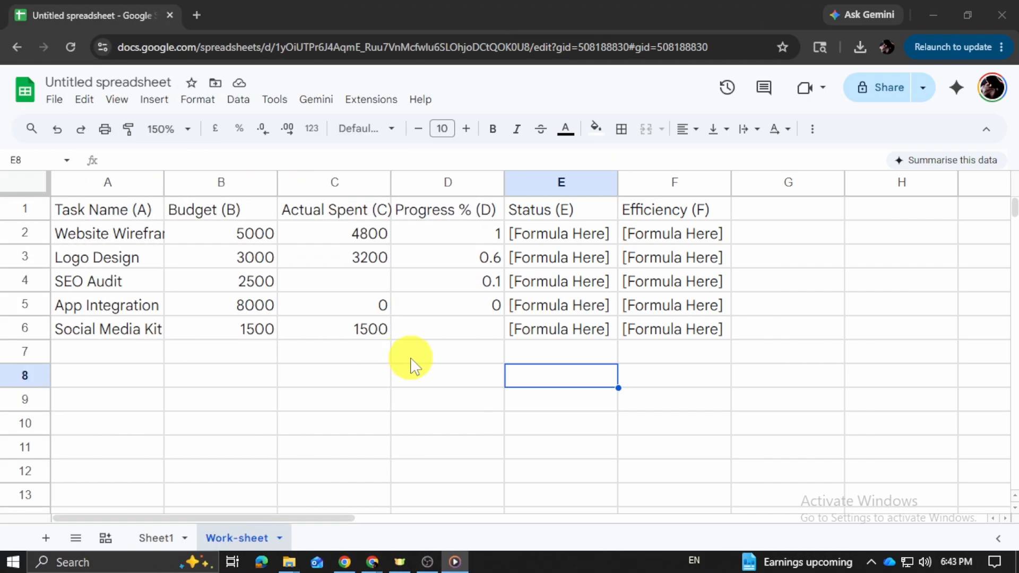
{"action": "left_click_drag", "start_coordinate": [154, 233], "coordinate": [683, 330]}
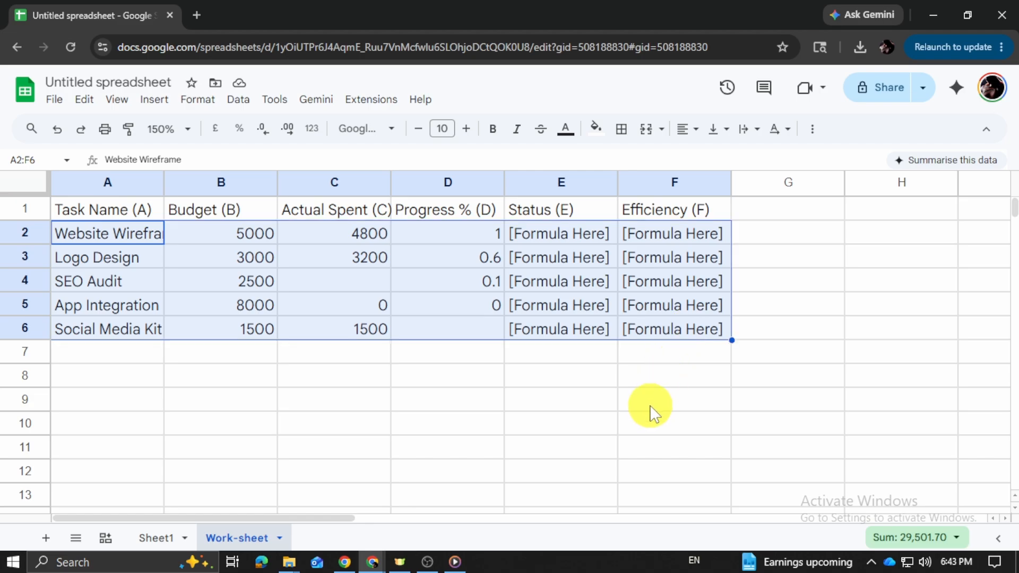
{"action": "left_click", "coordinate": [653, 413]}
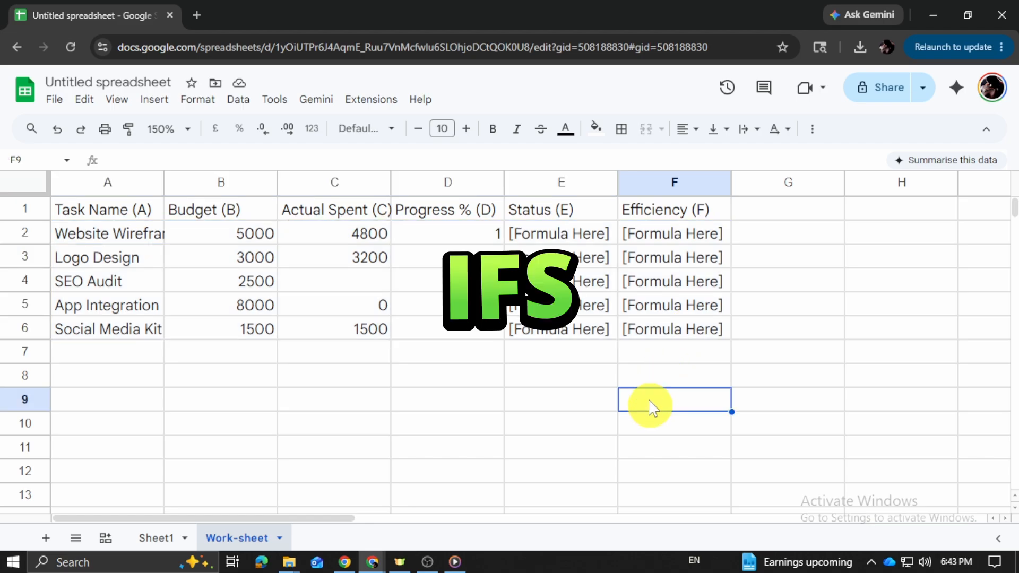
Replace the placeholder in Status cell E2 with an IFS formula whose first condition D2=1 returns "Finished".
{"action": "left_click", "coordinate": [586, 237]}
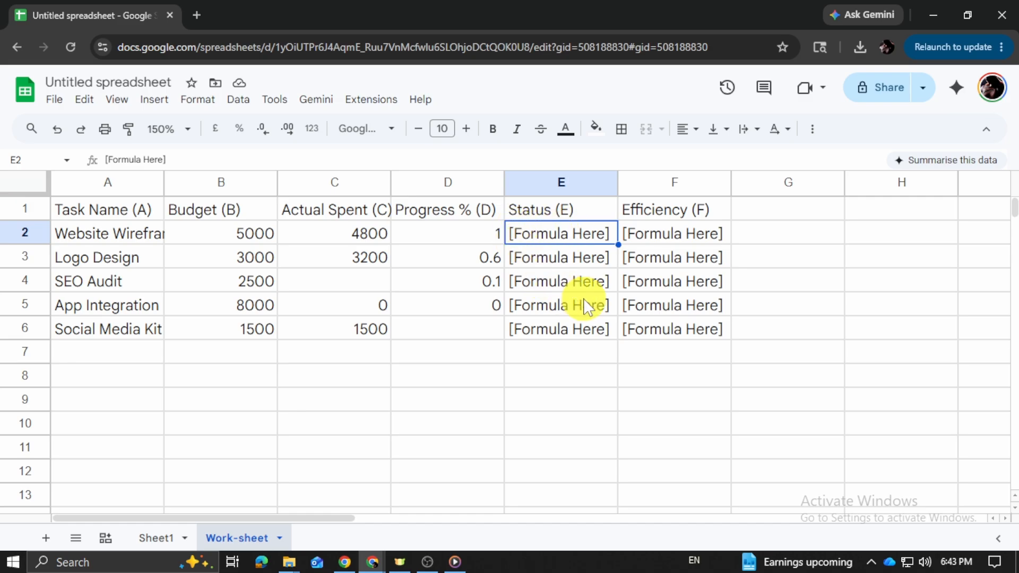
{"action": "key", "text": "Delete"}
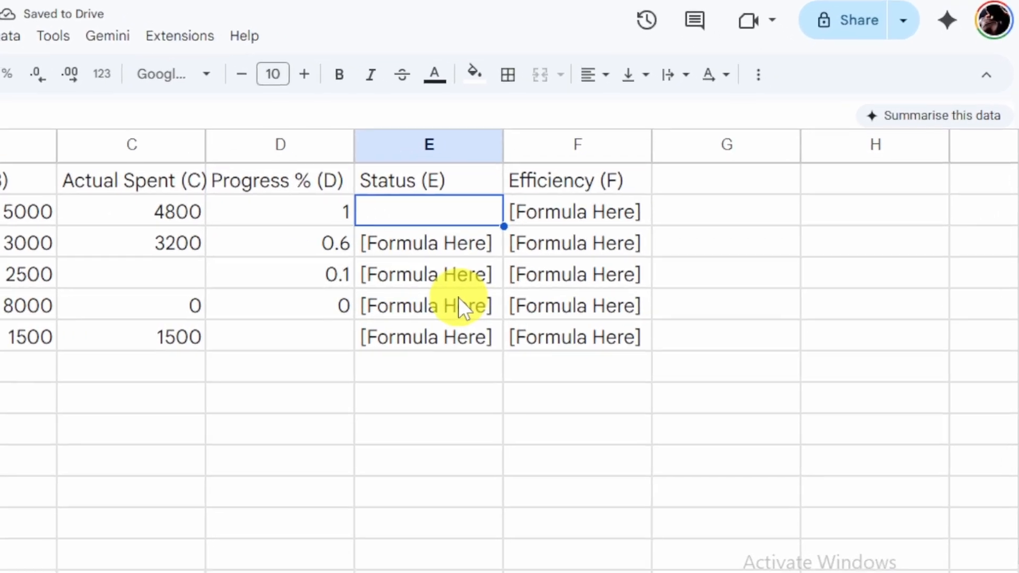
{"action": "type", "text": "="}
{"action": "type", "text": "IFS"}
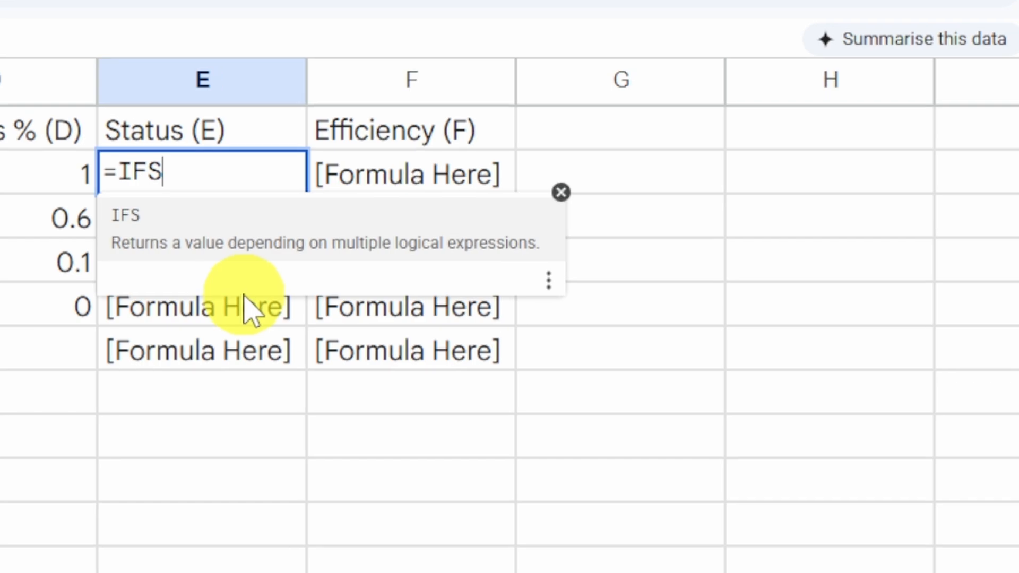
{"action": "type", "text": "("}
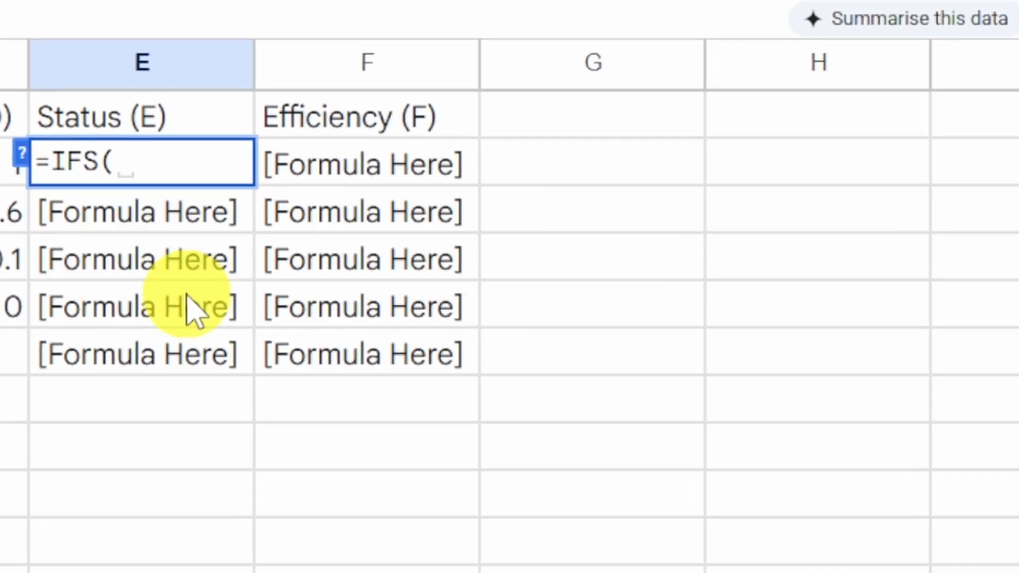
{"action": "type", "text": "D2=1"}
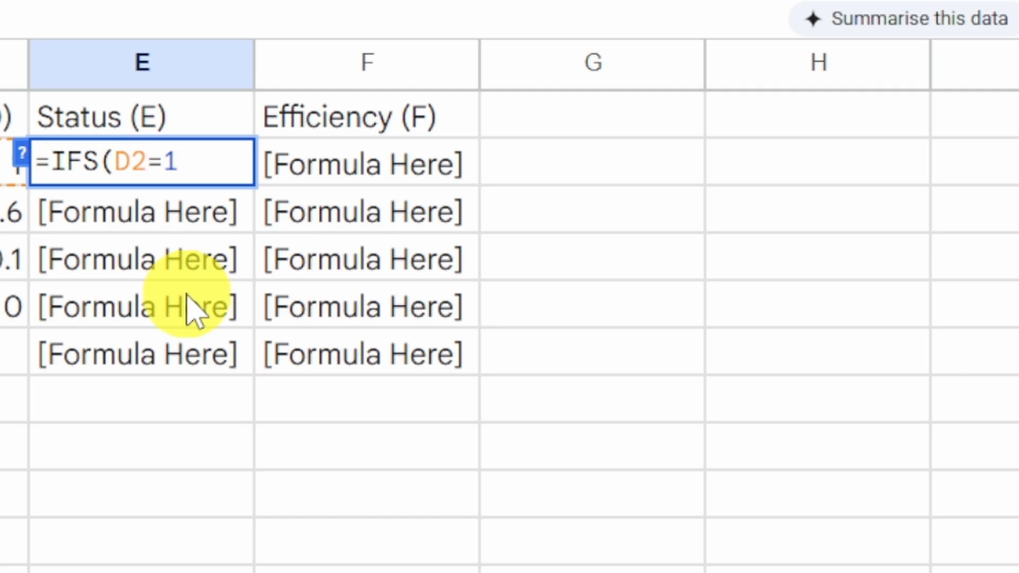
{"action": "type", "text": ","}
{"action": "type", "text": " \"\""}
{"action": "type", "text": "Fini"}
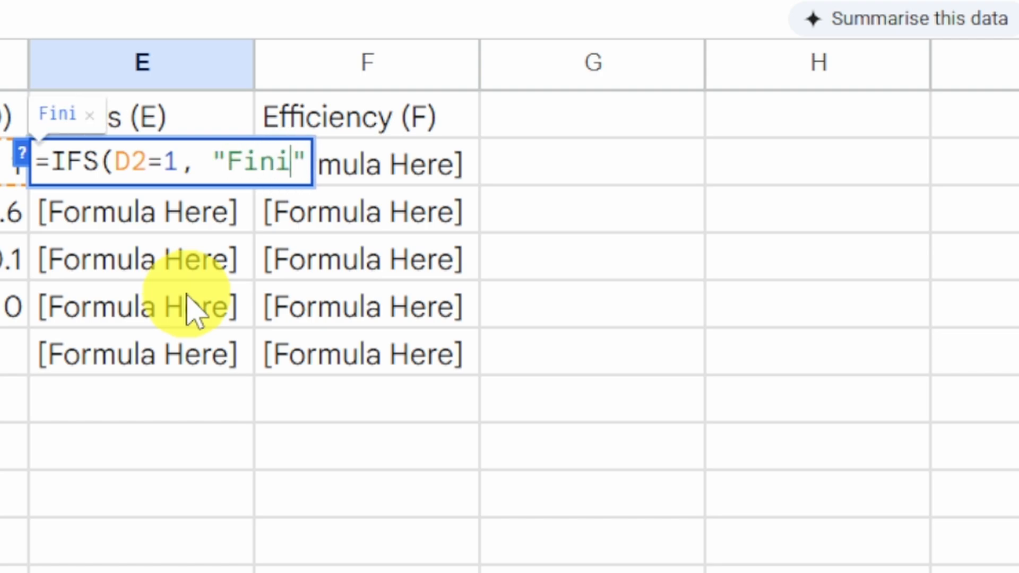
{"action": "type", "text": "shed"}
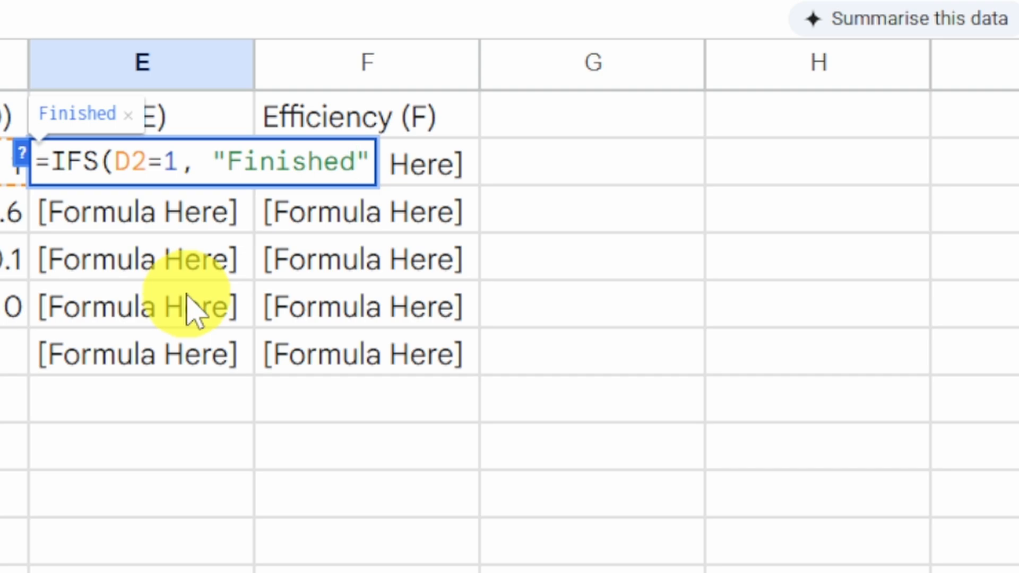
Add a second condition to the IFS formula in E2 so D2>0.5 returns "In progress".
{"action": "type", "text": ", "}
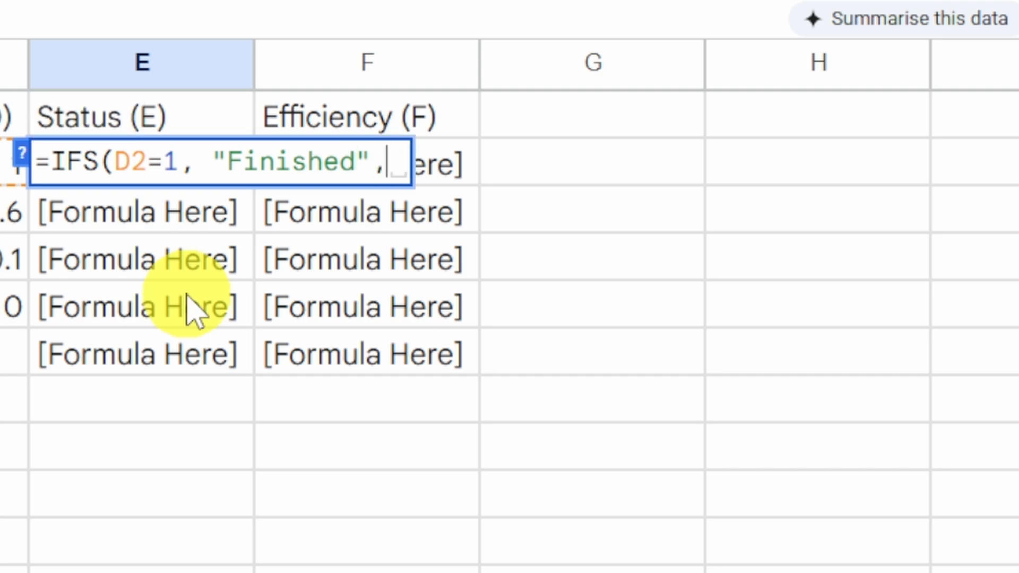
{"action": "type", "text": "D2"}
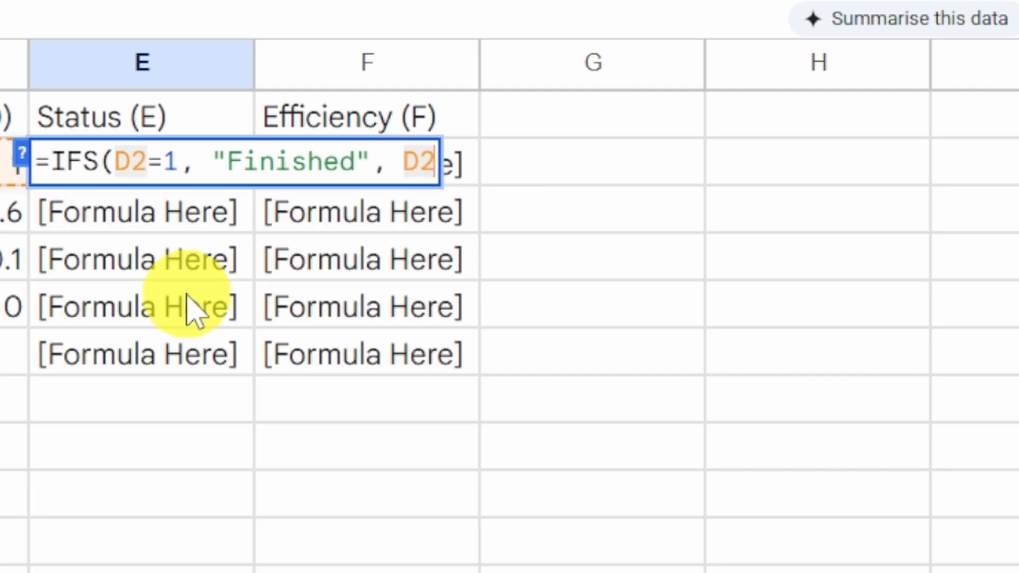
{"action": "type", "text": ">0.5"}
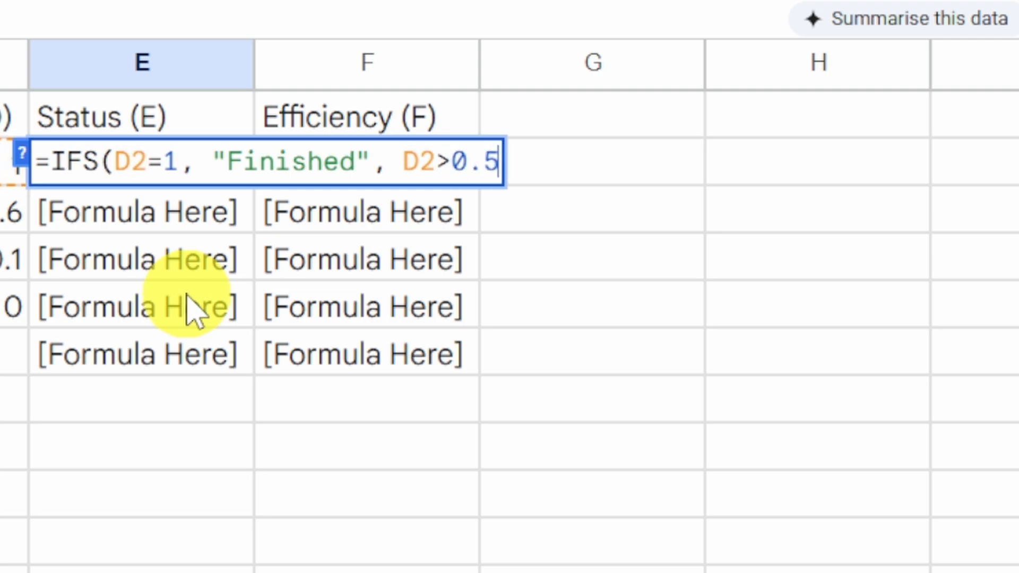
{"action": "type", "text": ", \""}
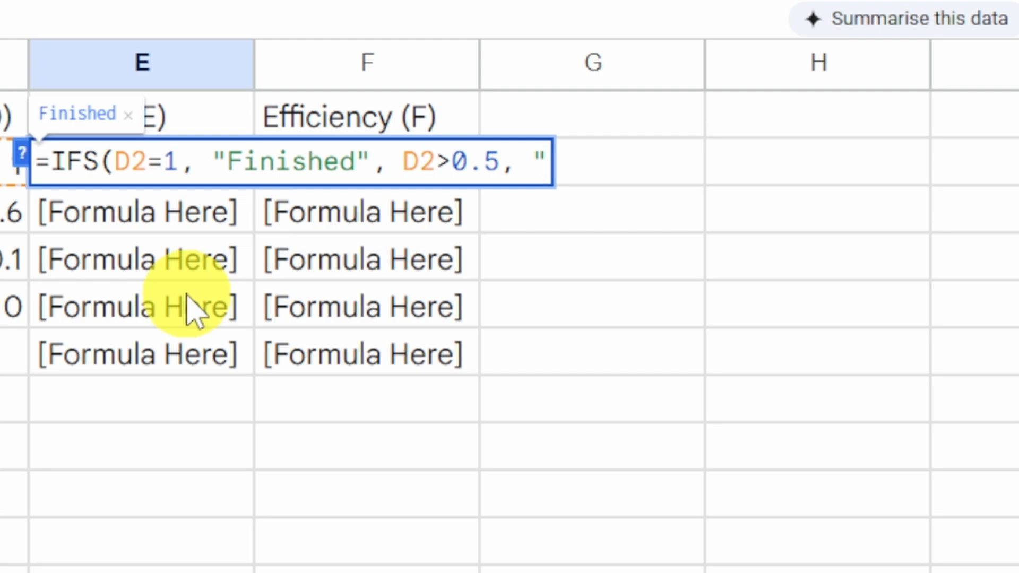
{"action": "type", "text": "In"}
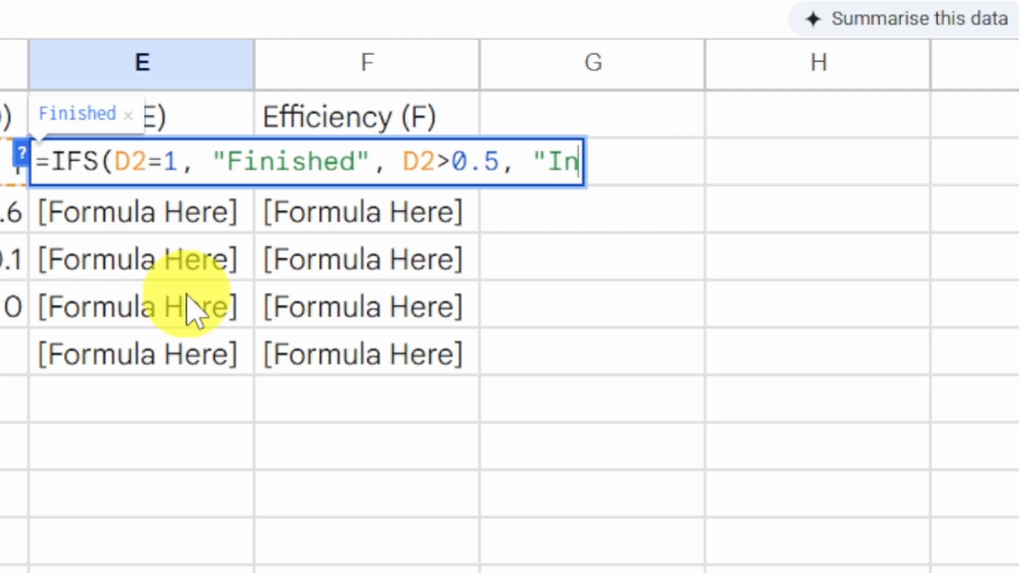
{"action": "type", "text": " progress"}
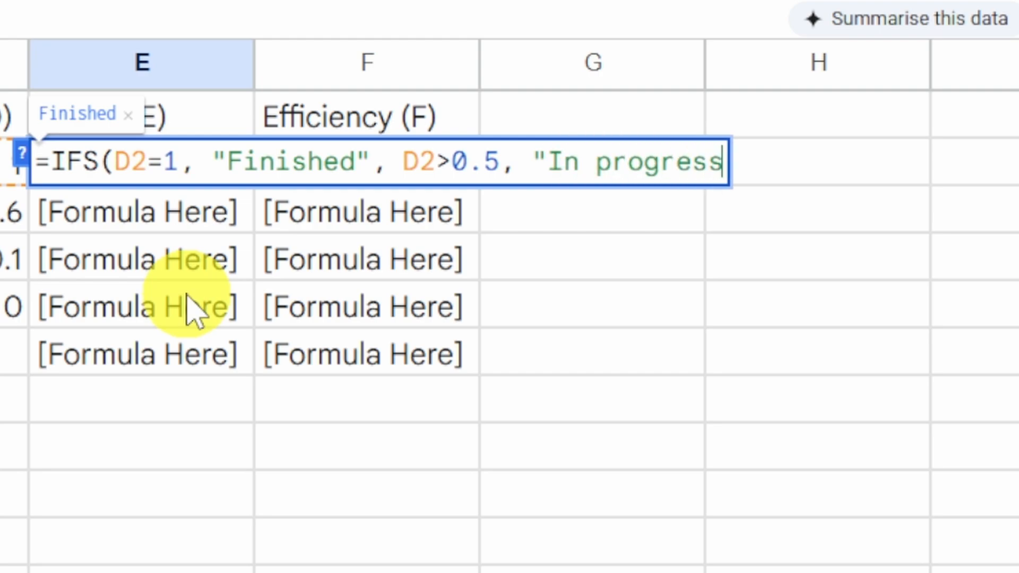
{"action": "type", "text": "\","}
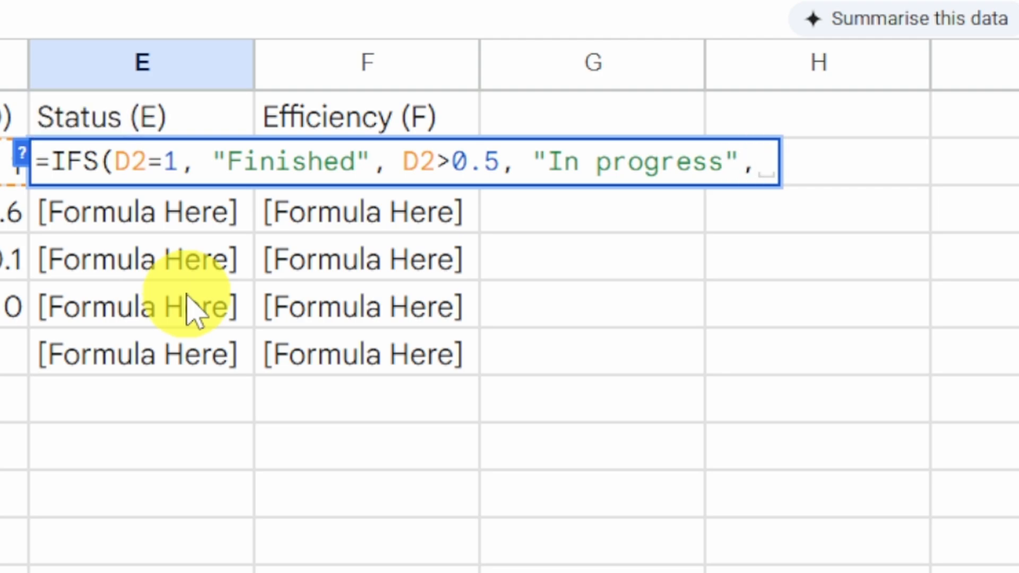
Add a third condition to the IFS formula so D2>0 returns "Started".
{"action": "type", "text": " D2>"}
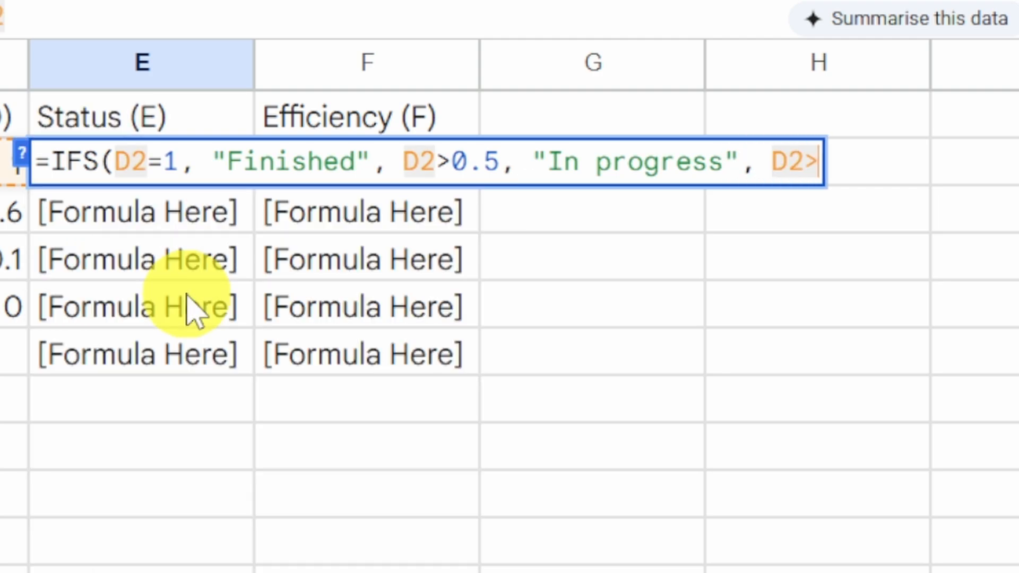
{"action": "type", "text": "0, "}
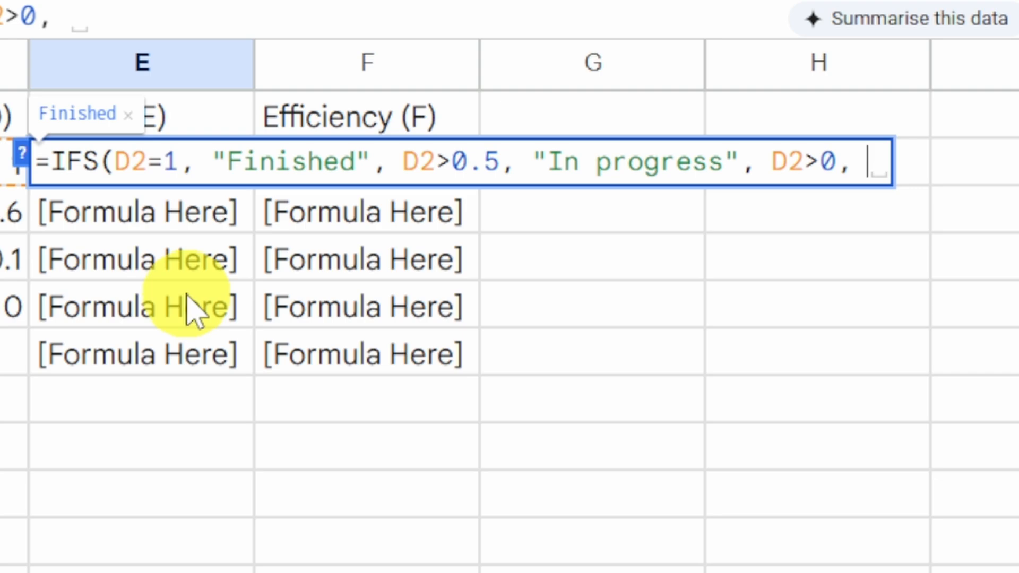
{"action": "type", "text": "\"Starte"}
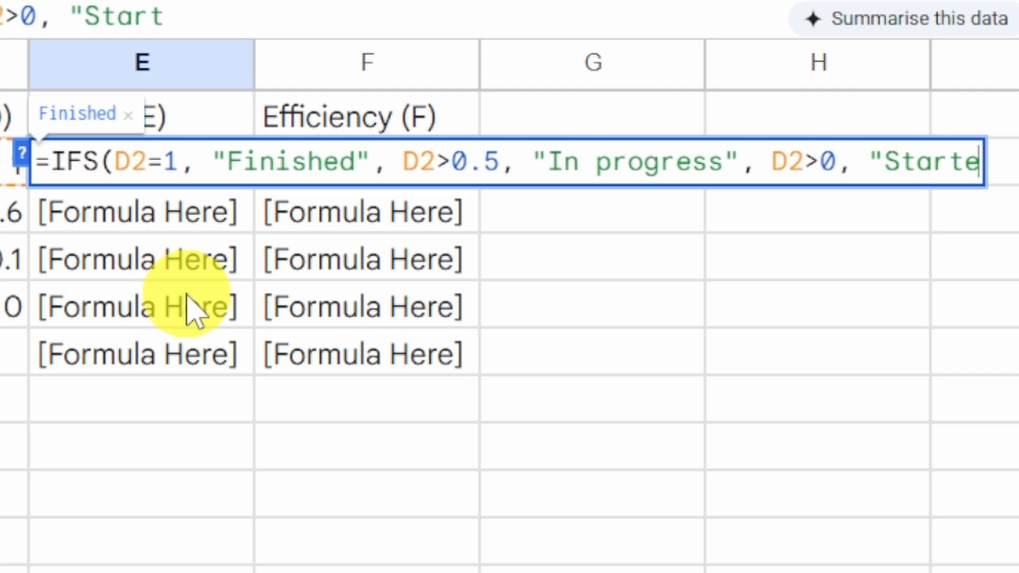
{"action": "type", "text": "d\", "}
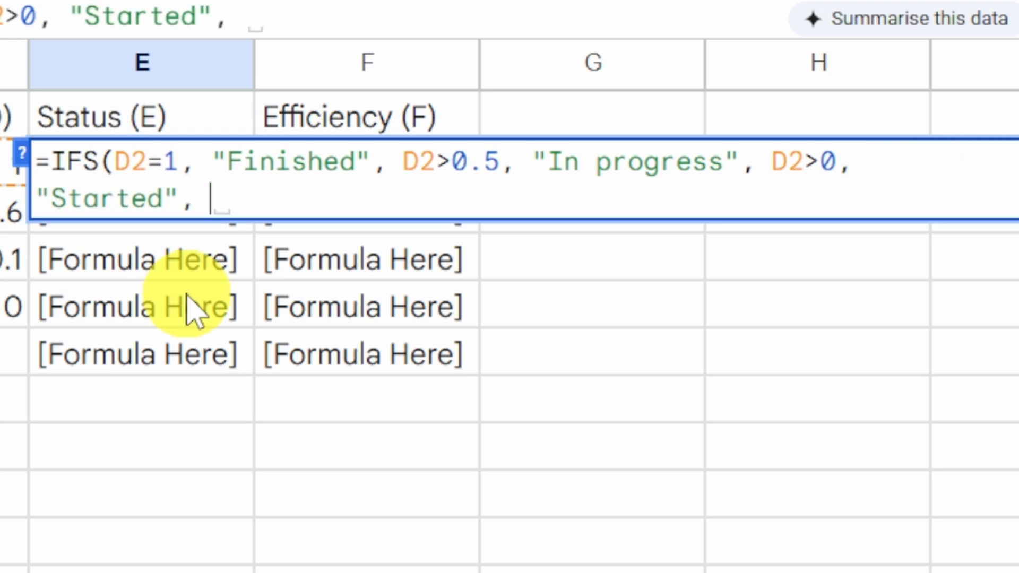
Finish the E2 formula with the fallback pair True, "Waiting" and enter it.
{"action": "type", "text": "True"}
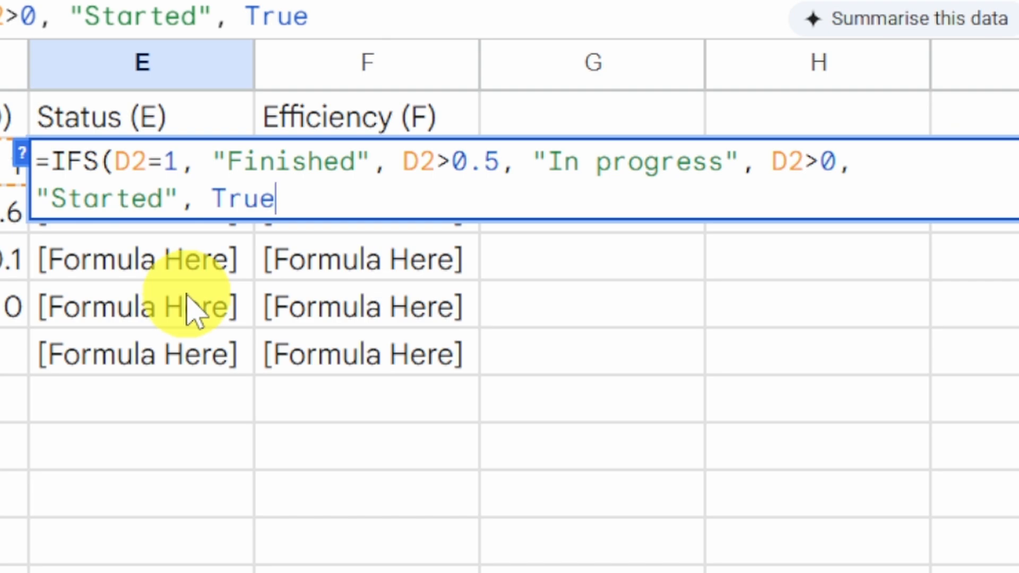
{"action": "type", "text": ", "}
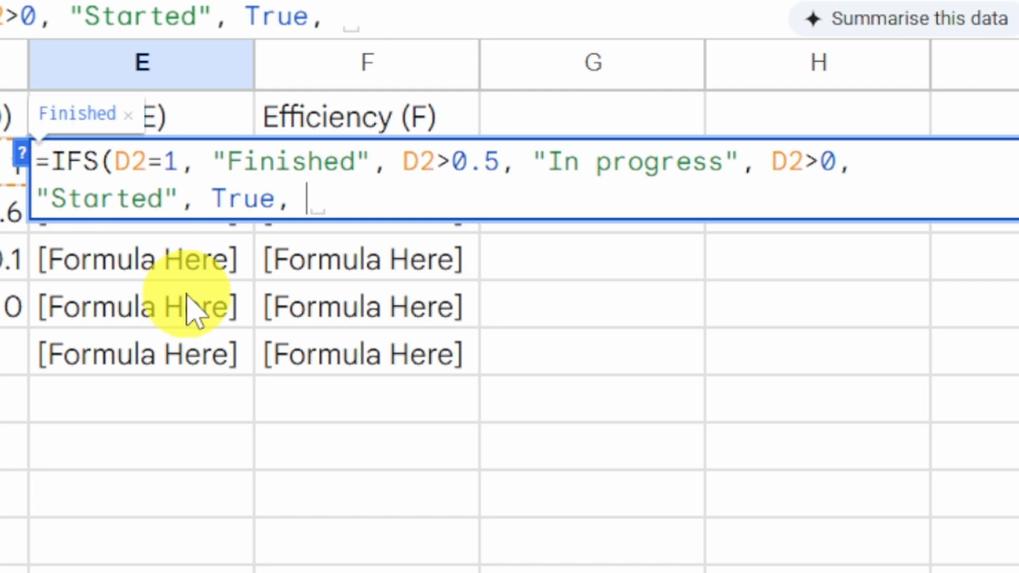
{"action": "type", "text": "\"\""}
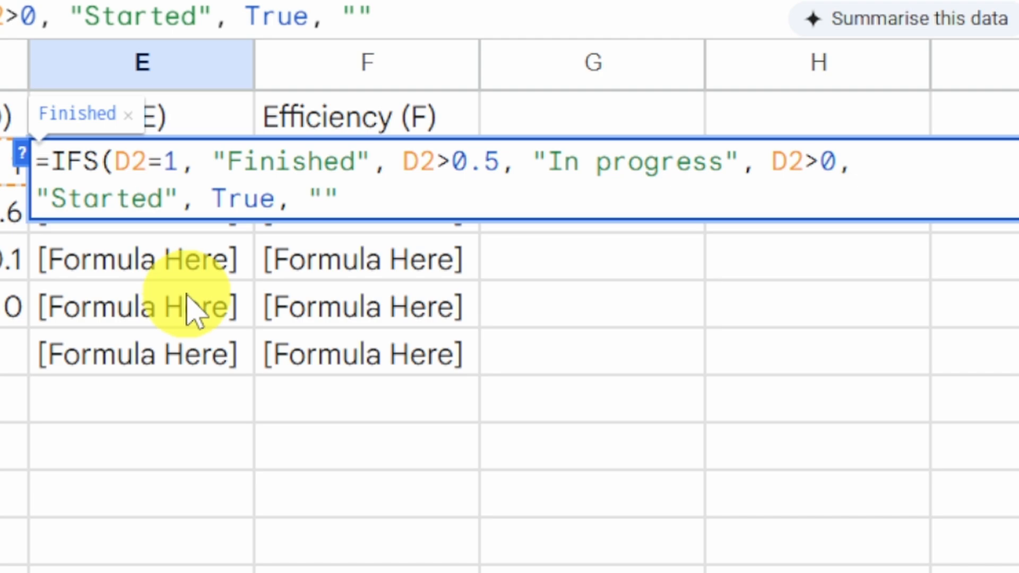
{"action": "type", "text": "Waiting"}
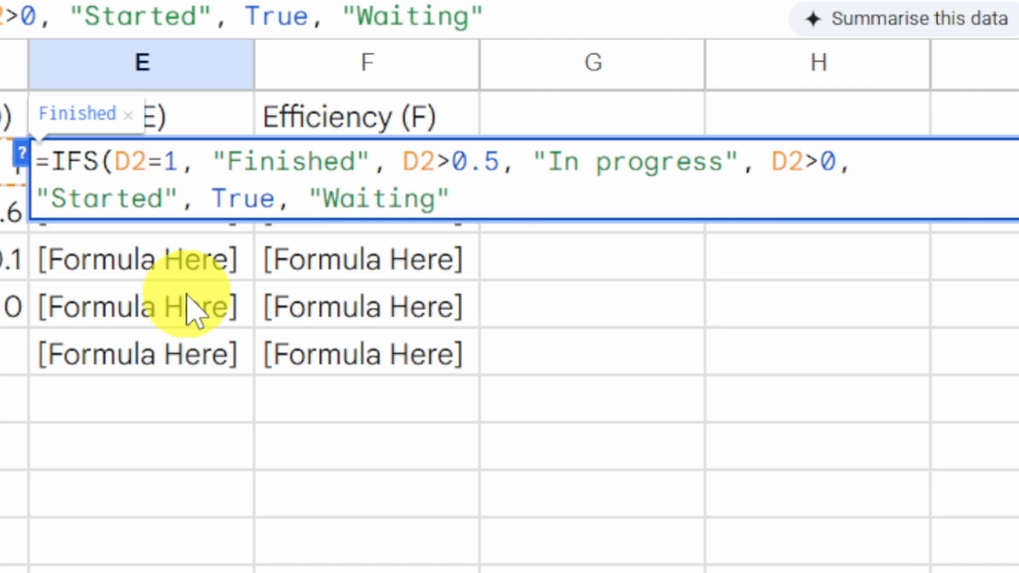
{"action": "type", "text": ")"}
{"action": "key", "text": "Return"}
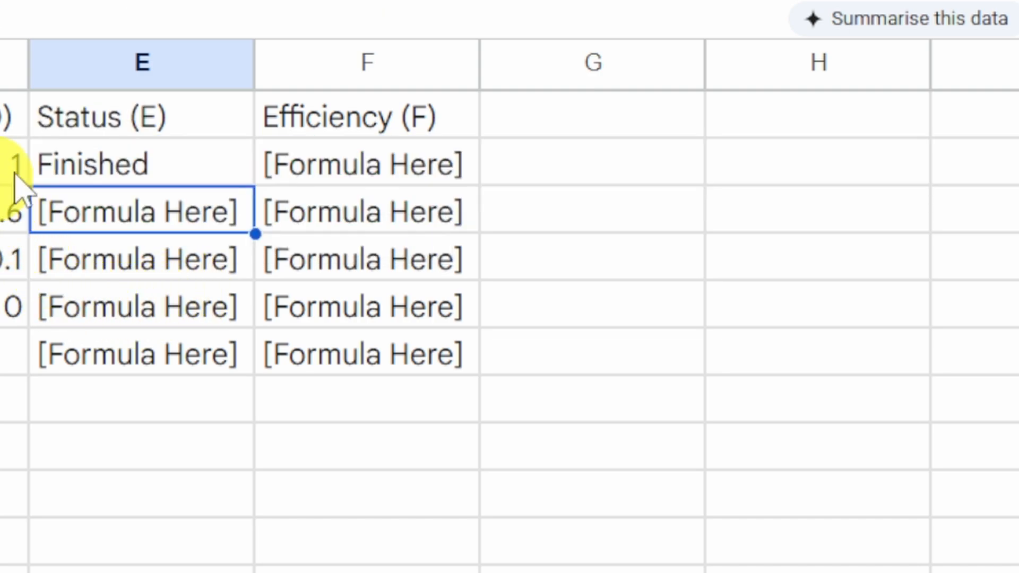
Fill the Status formula from E2 down through E6.
{"action": "left_click", "coordinate": [245, 174]}
{"action": "left_click_drag", "start_coordinate": [246, 184], "coordinate": [248, 361]}
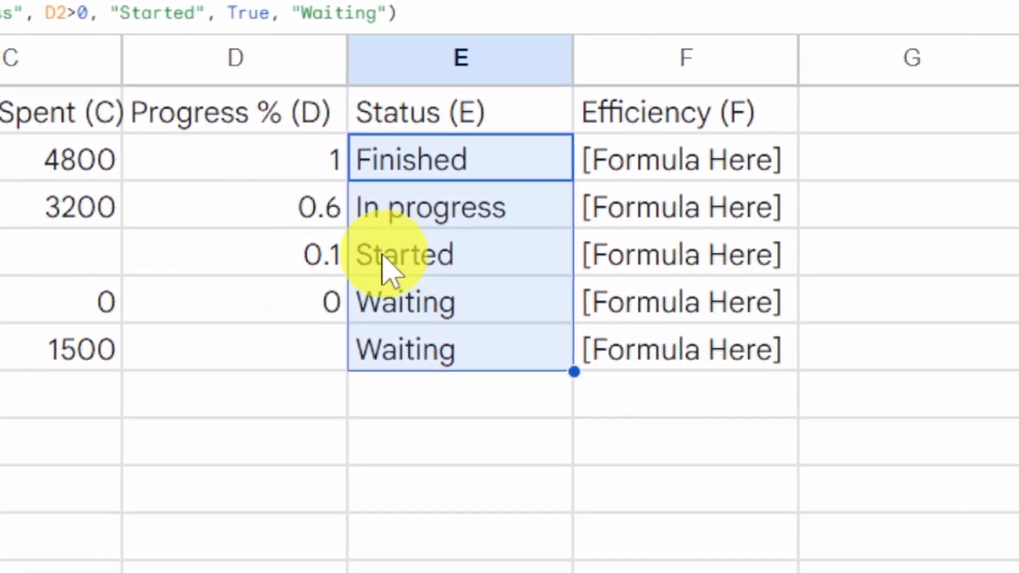
{"action": "left_click", "coordinate": [345, 354]}
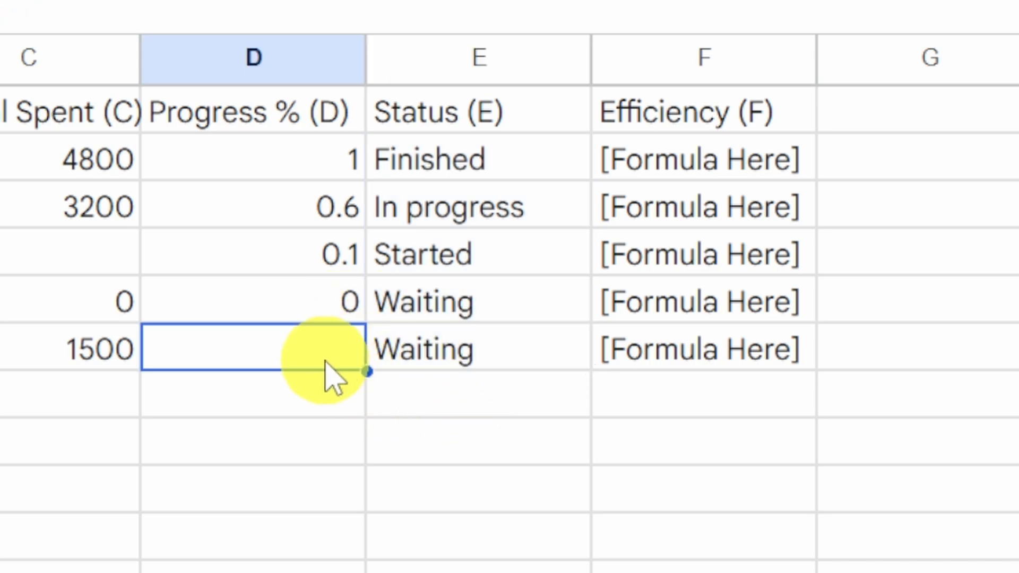
Test the Status formula by entering 0.2 in D6 and 1 in D4, and undo both entries.
{"action": "type", "text": "0.2"}
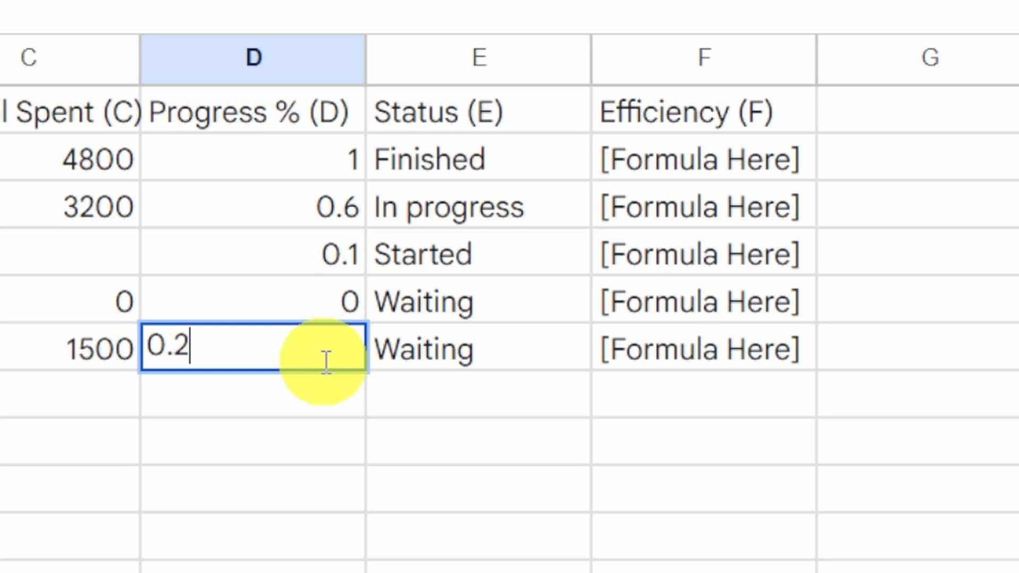
{"action": "key", "text": "Return"}
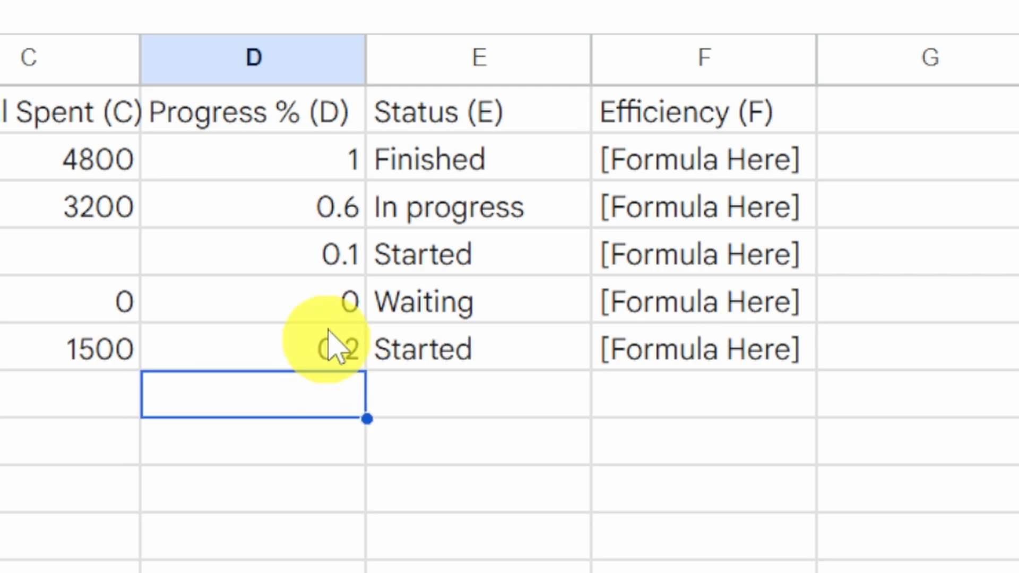
{"action": "left_click", "coordinate": [335, 258]}
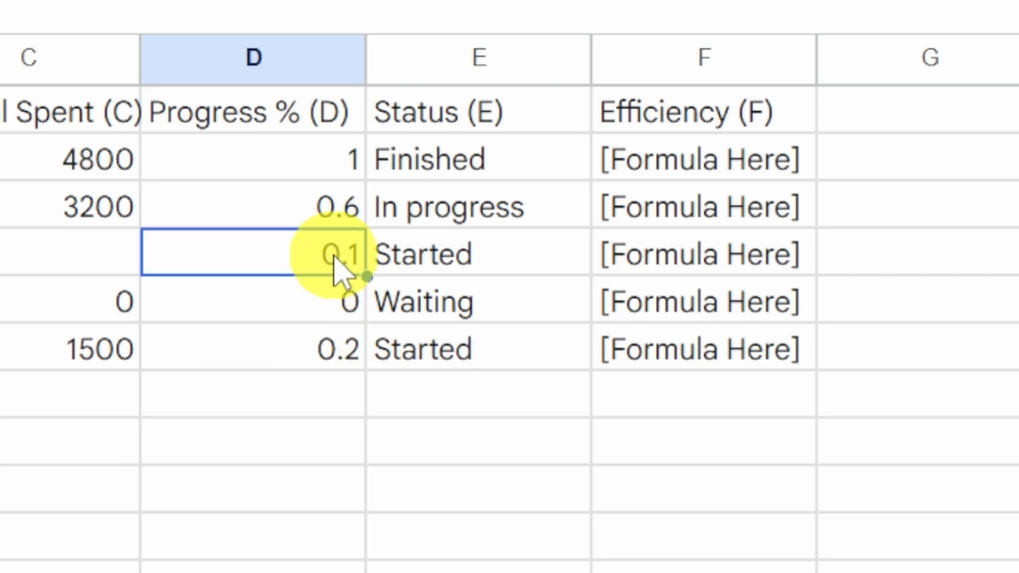
{"action": "type", "text": "1"}
{"action": "left_click", "coordinate": [485, 447]}
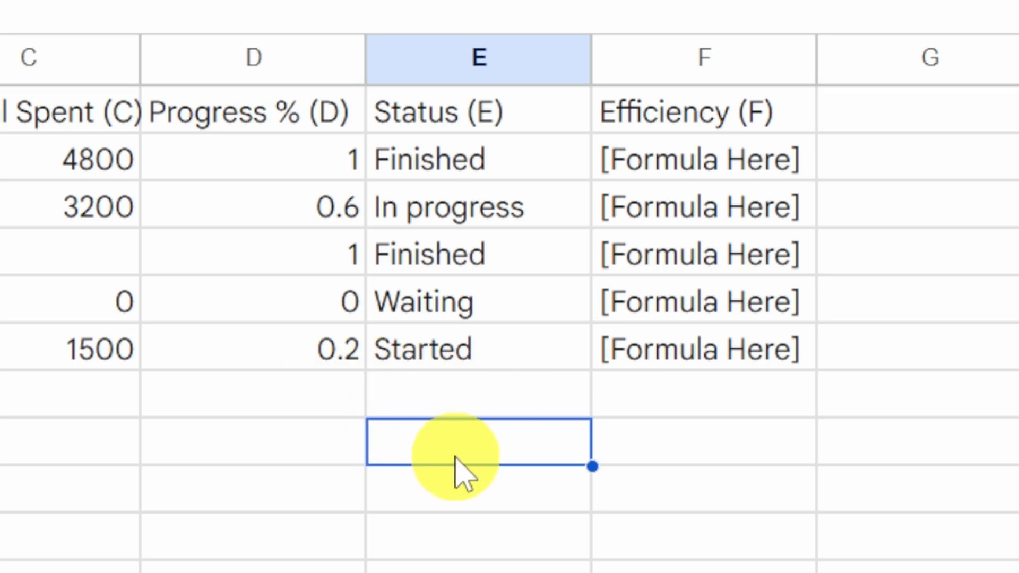
{"action": "key", "text": "ctrl+z"}
{"action": "key", "text": "ctrl+z"}
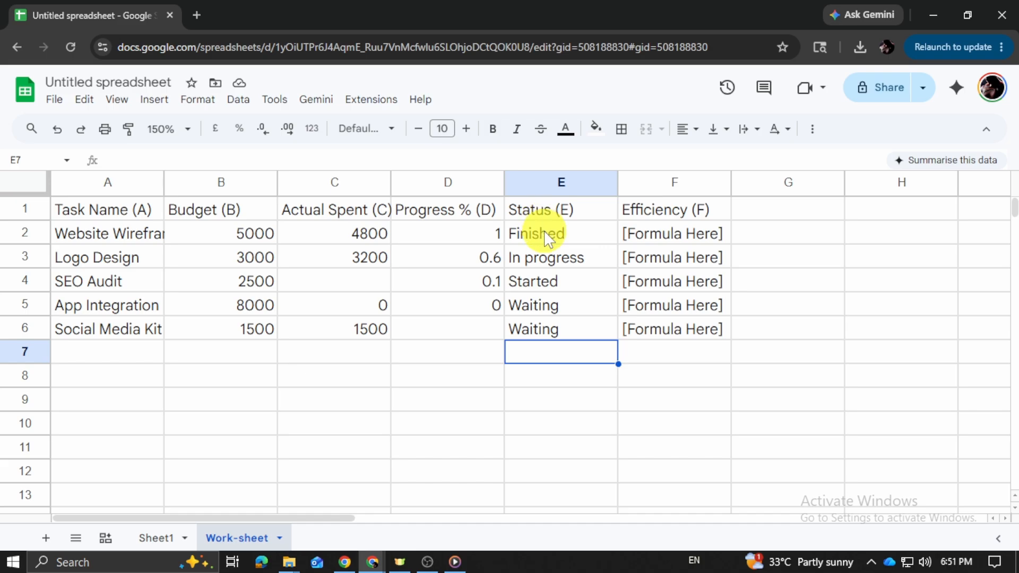
Add a conditional format rule to E2:E6 that fills cells whose text is exactly "Finished" with green.
{"action": "left_click_drag", "start_coordinate": [540, 229], "coordinate": [541, 329]}
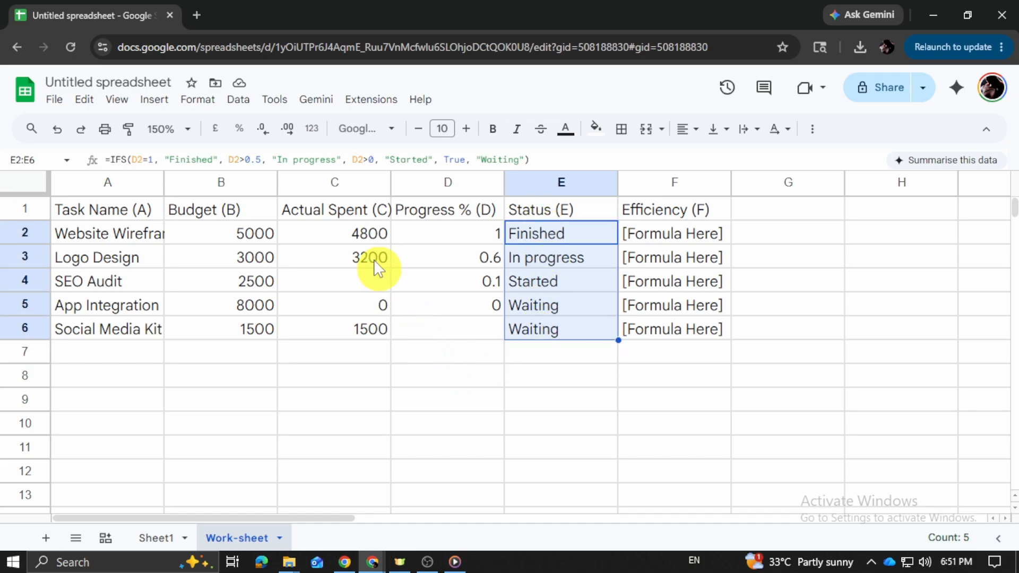
{"action": "left_click", "coordinate": [197, 98]}
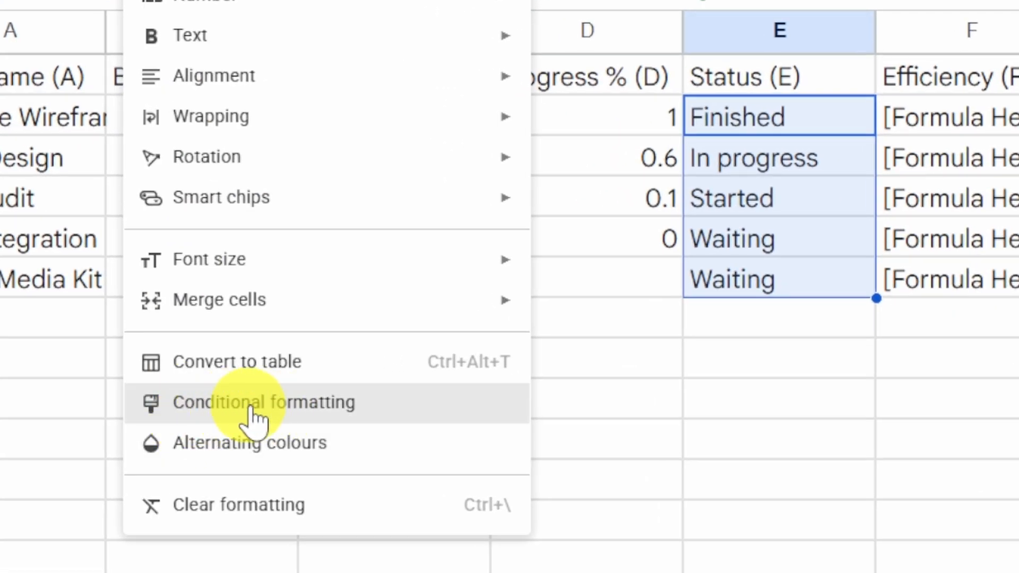
{"action": "left_click", "coordinate": [276, 404]}
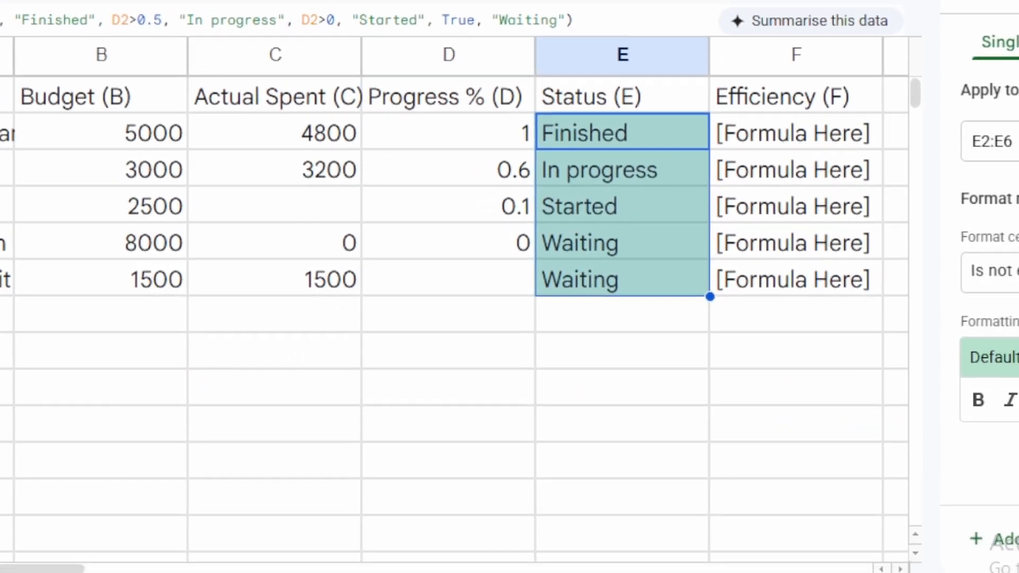
{"action": "left_click", "coordinate": [992, 271]}
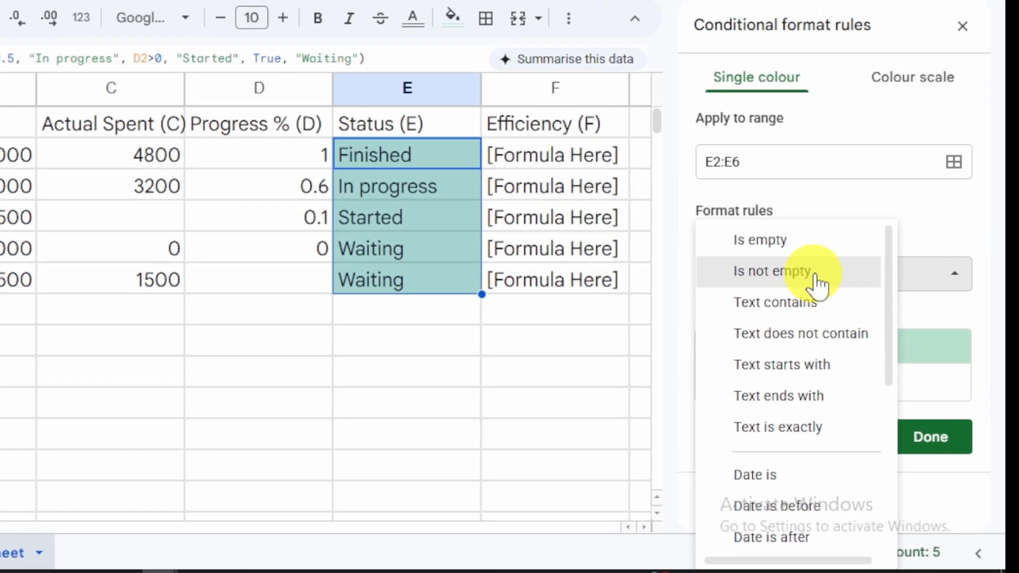
{"action": "left_click", "coordinate": [759, 431]}
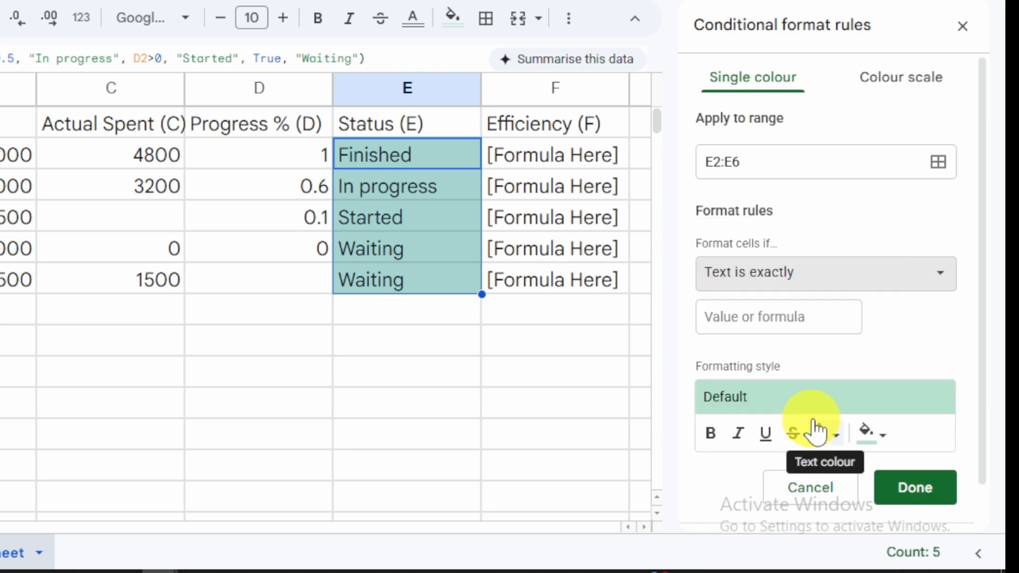
{"action": "left_click", "coordinate": [779, 317]}
{"action": "type", "text": "Finished"}
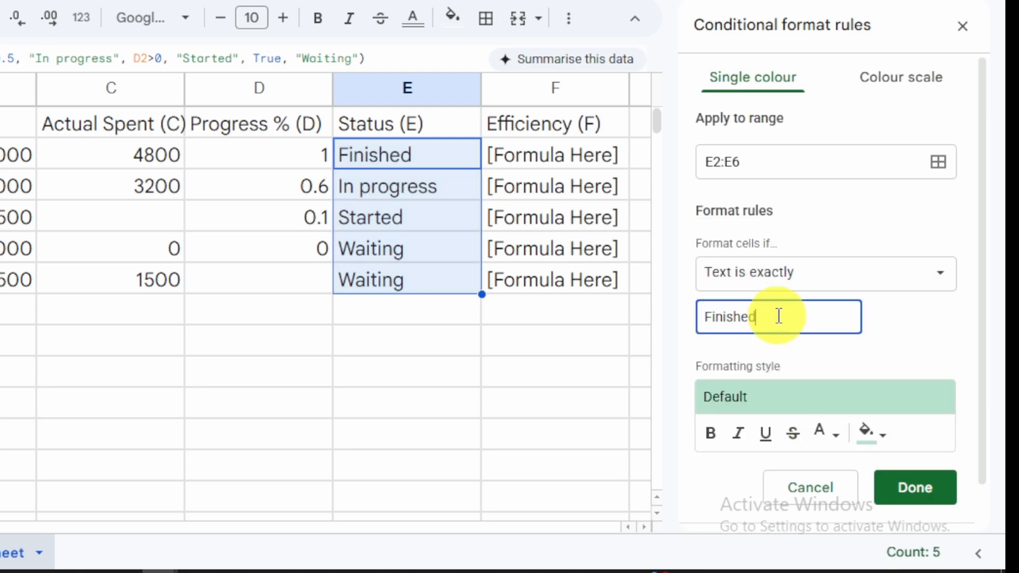
{"action": "left_click", "coordinate": [910, 345]}
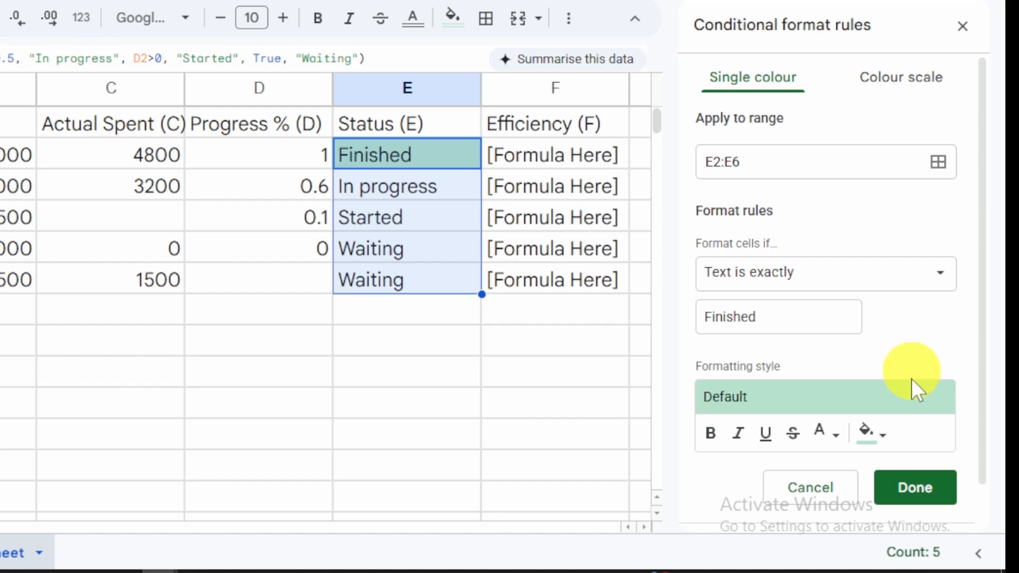
{"action": "left_click", "coordinate": [875, 437]}
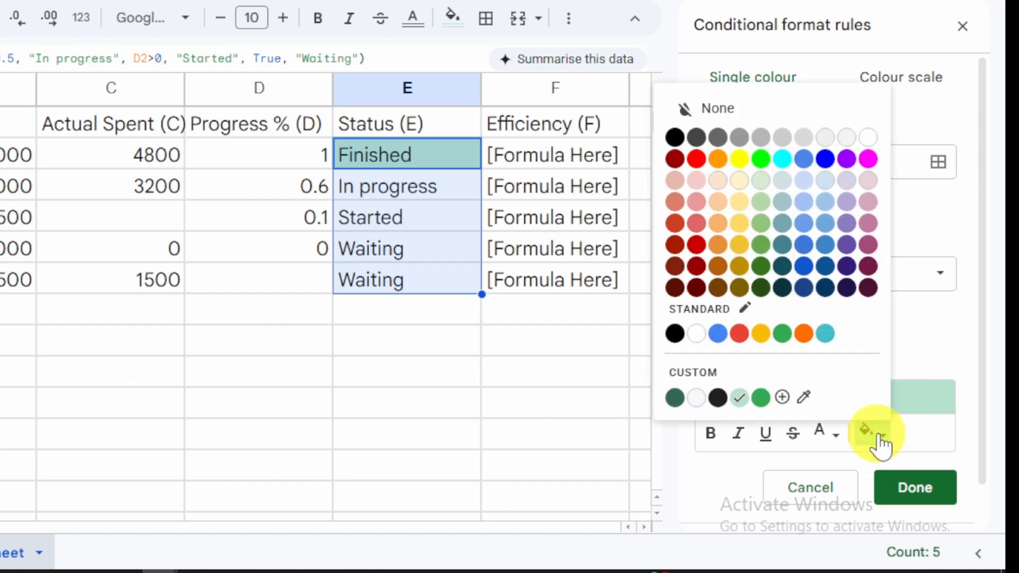
{"action": "left_click", "coordinate": [785, 335]}
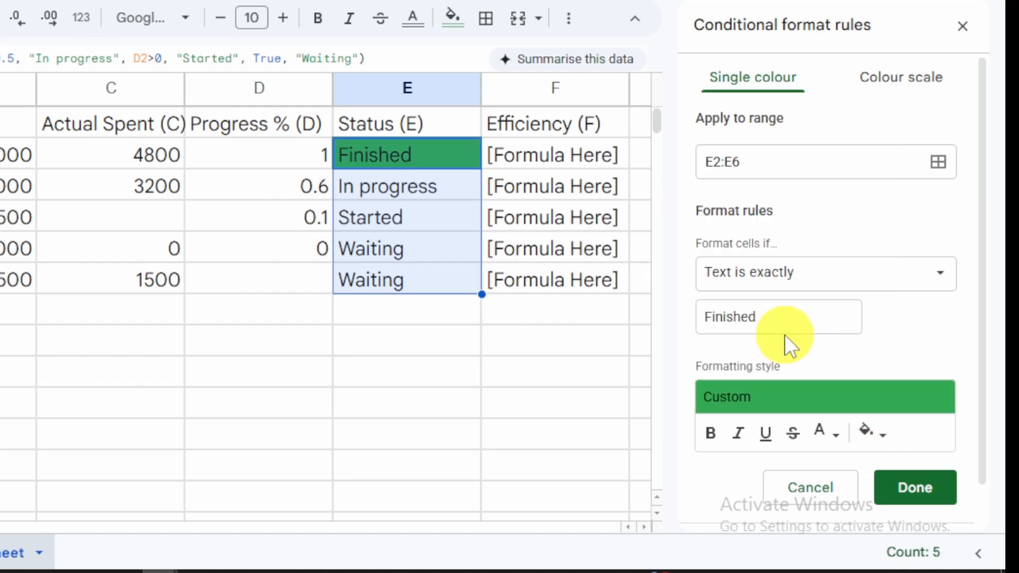
{"action": "left_click", "coordinate": [901, 486]}
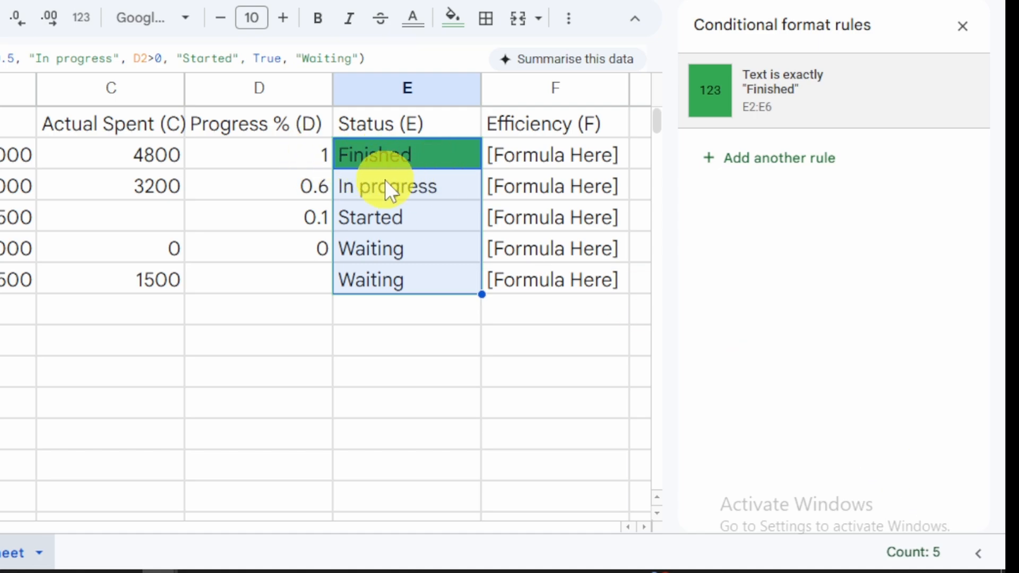
Set the Logo Design progress in D3 to 1 to test the "Finished" formatting rule.
{"action": "left_click", "coordinate": [310, 186]}
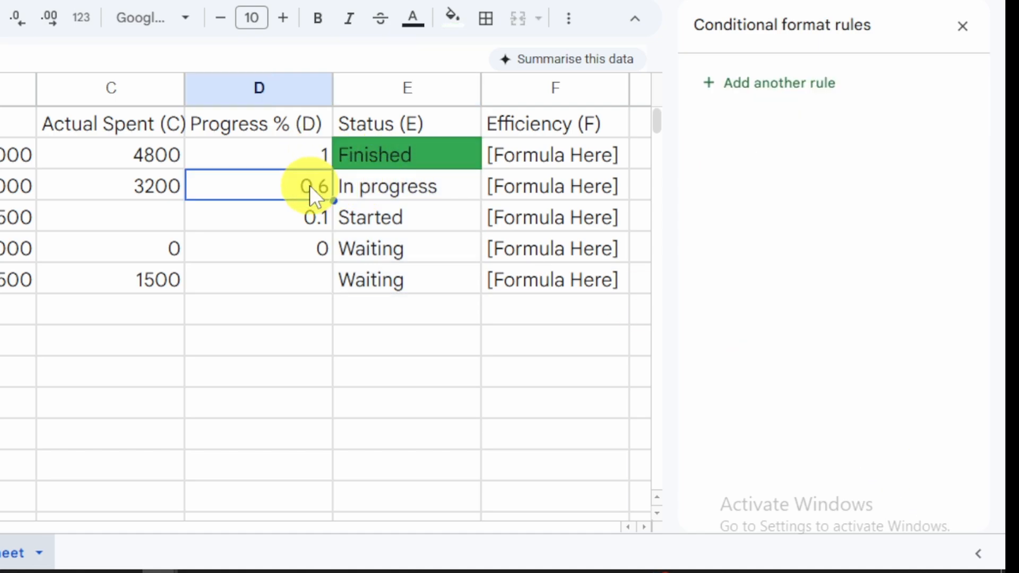
{"action": "type", "text": "1"}
{"action": "key", "text": "Return"}
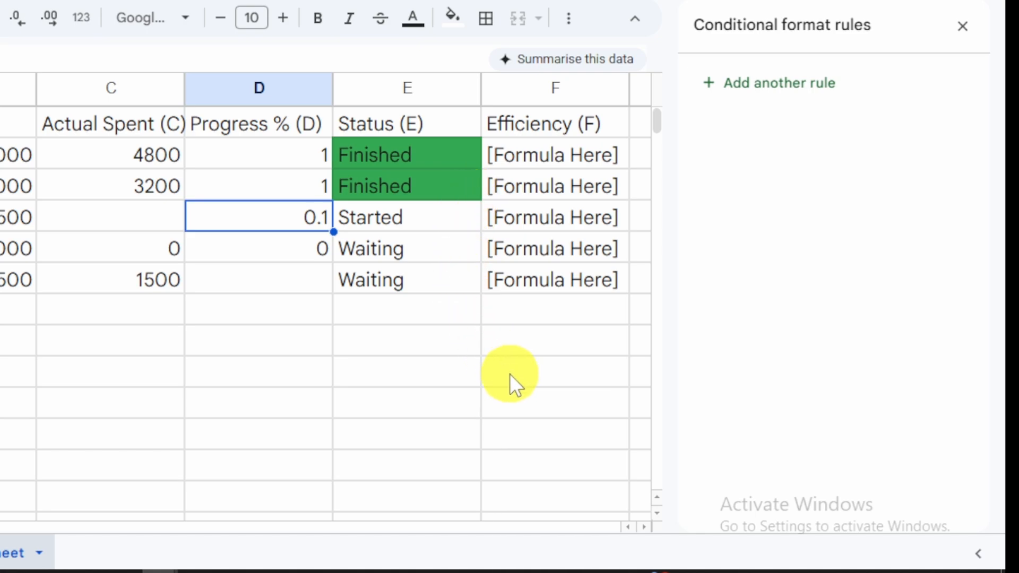
{"action": "left_click", "coordinate": [486, 350]}
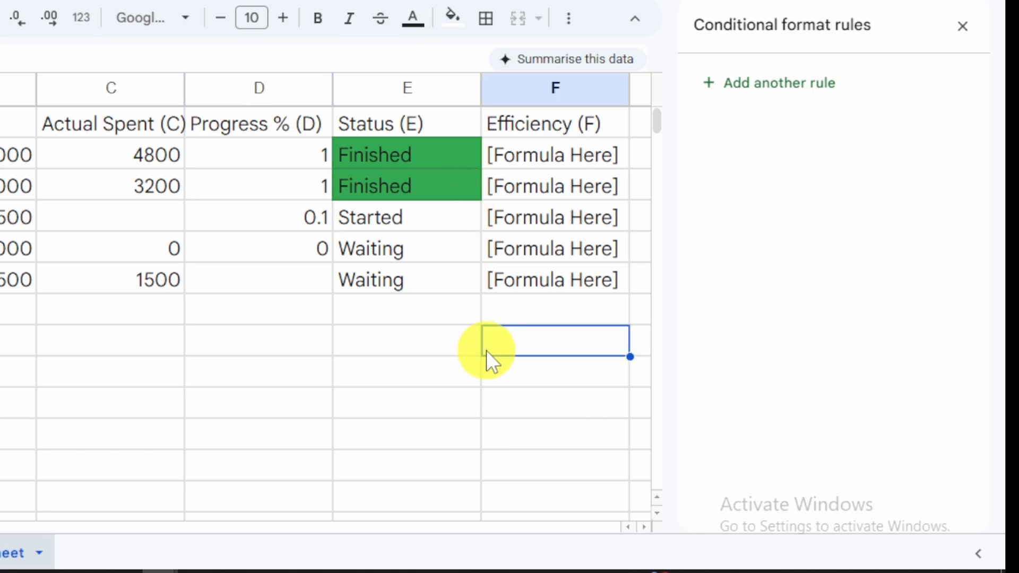
Add a second conditional format rule to E2:E6 that fills cells whose text is exactly "Started" with yellow.
{"action": "left_click_drag", "start_coordinate": [435, 157], "coordinate": [436, 277]}
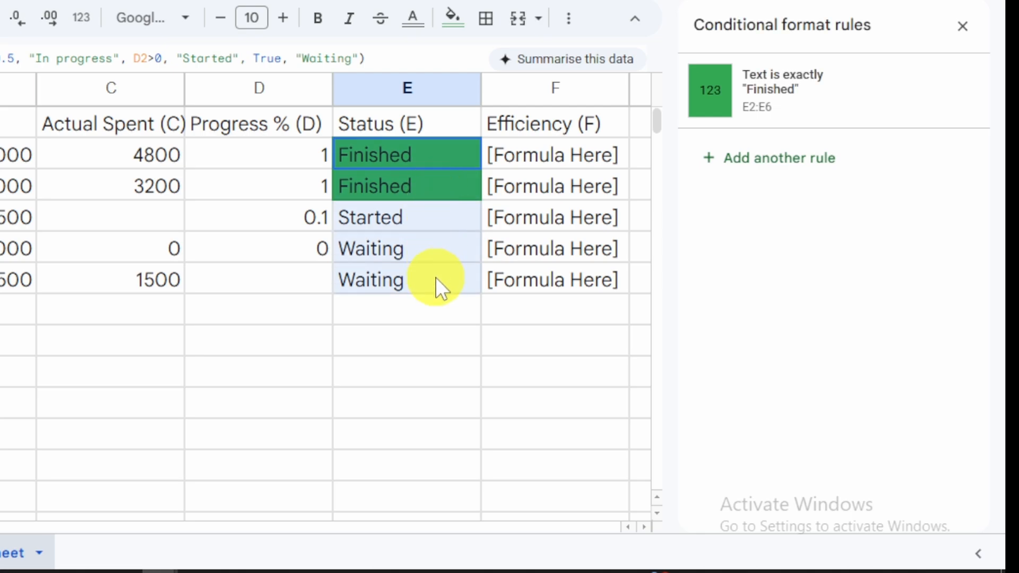
{"action": "left_click", "coordinate": [771, 168]}
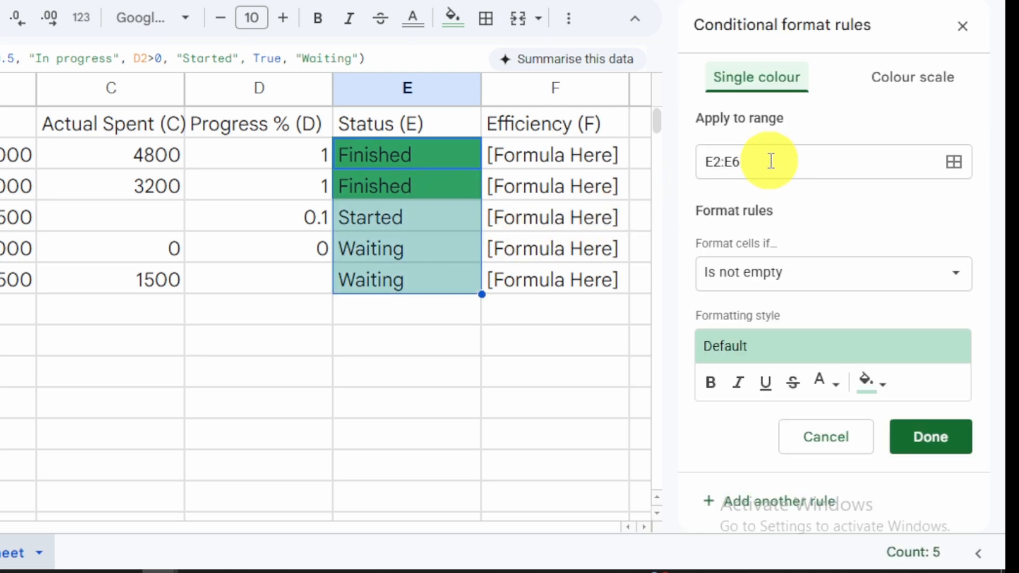
{"action": "left_click", "coordinate": [808, 285]}
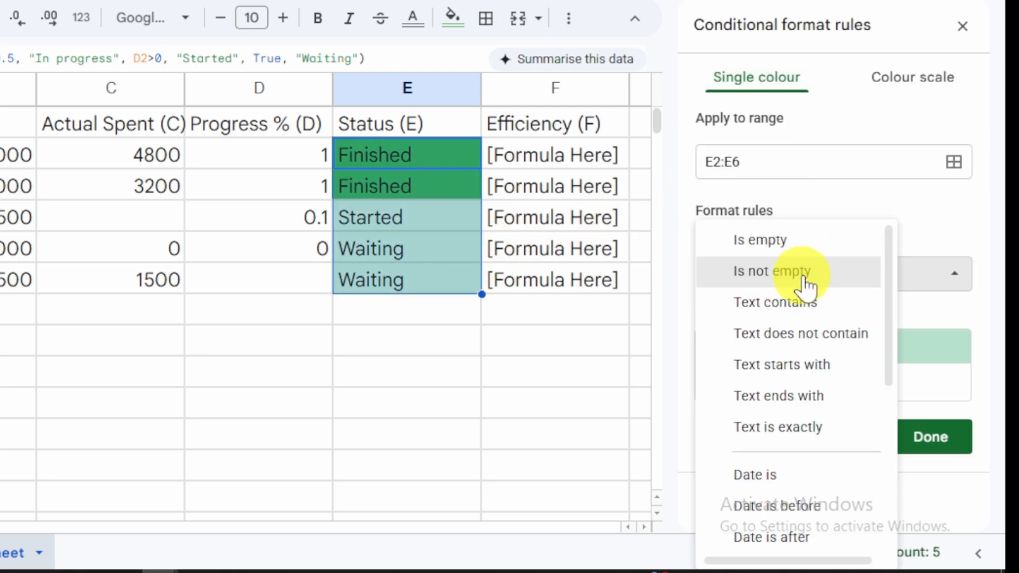
{"action": "left_click", "coordinate": [778, 428]}
{"action": "left_click", "coordinate": [761, 315]}
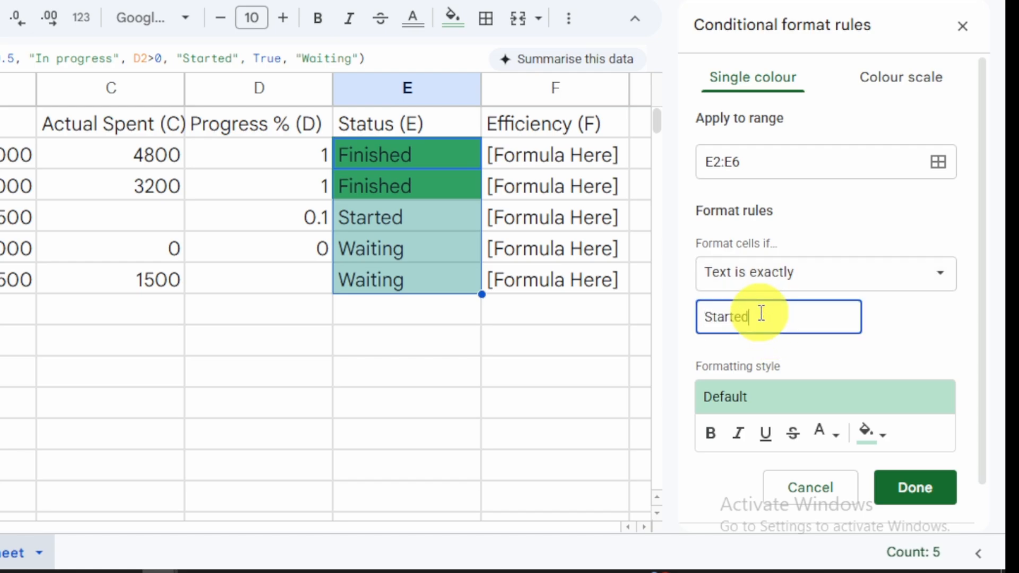
{"action": "left_click", "coordinate": [881, 435]}
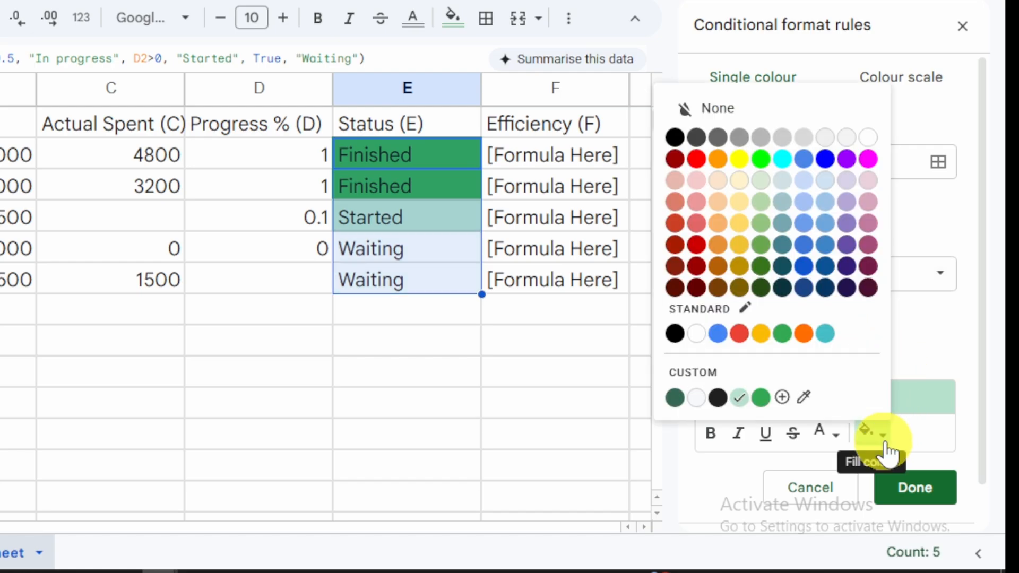
{"action": "left_click", "coordinate": [761, 334]}
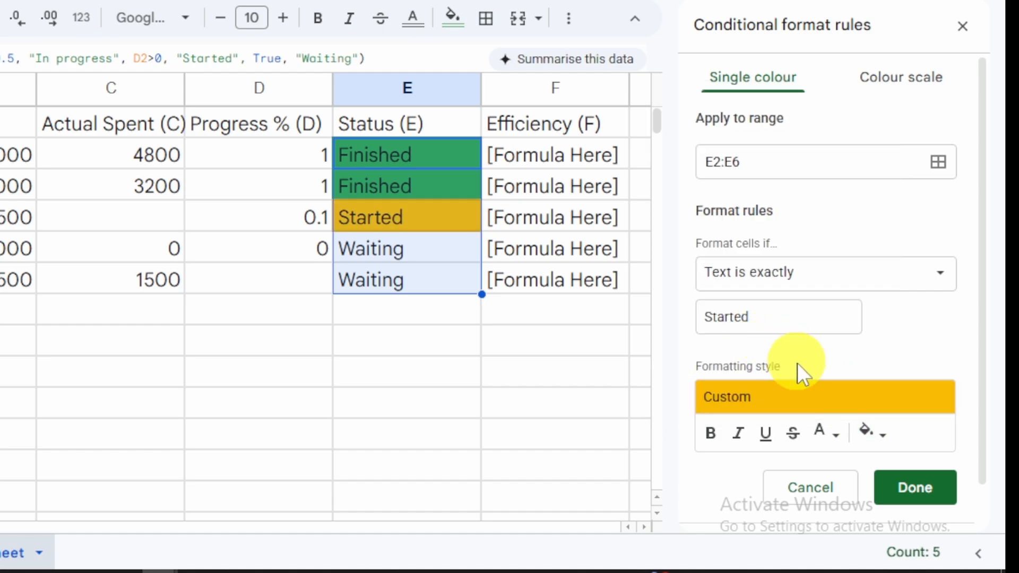
{"action": "left_click", "coordinate": [897, 489]}
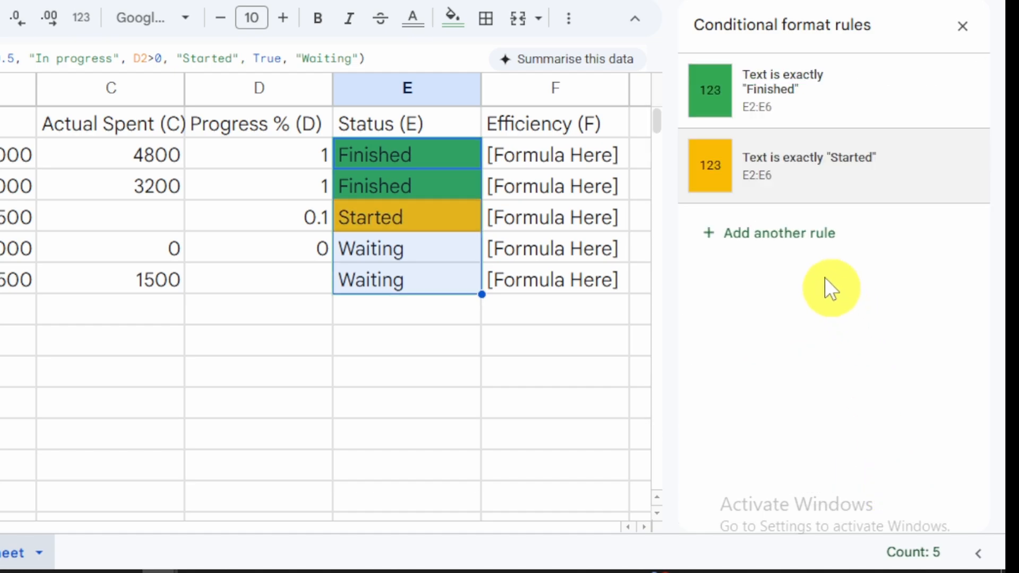
Add a third conditional format rule to E2:E6 that fills cells whose text is exactly "Waiting" with red.
{"action": "left_click", "coordinate": [763, 236]}
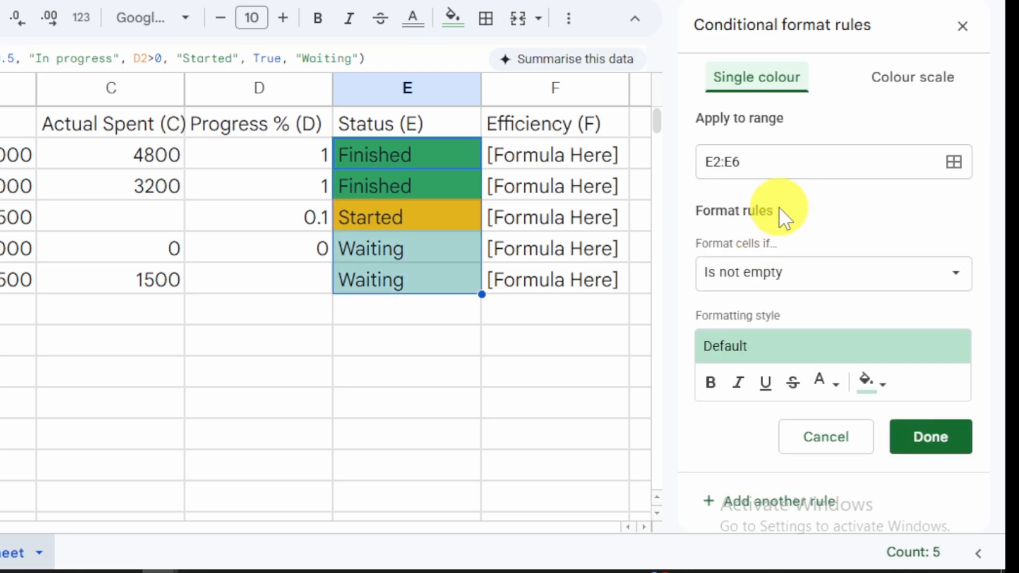
{"action": "left_click", "coordinate": [803, 271]}
{"action": "left_click", "coordinate": [799, 427]}
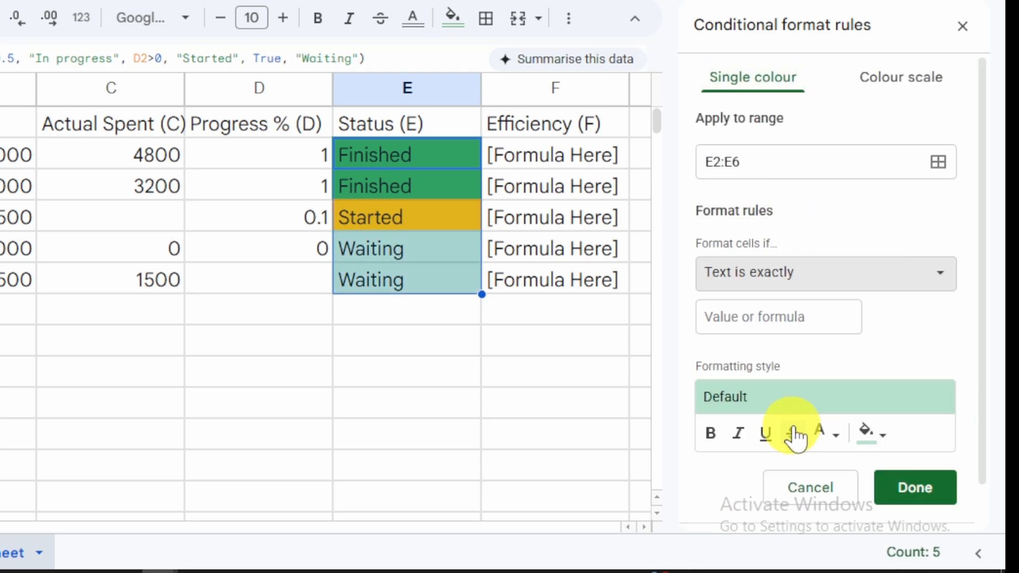
{"action": "left_click", "coordinate": [776, 319]}
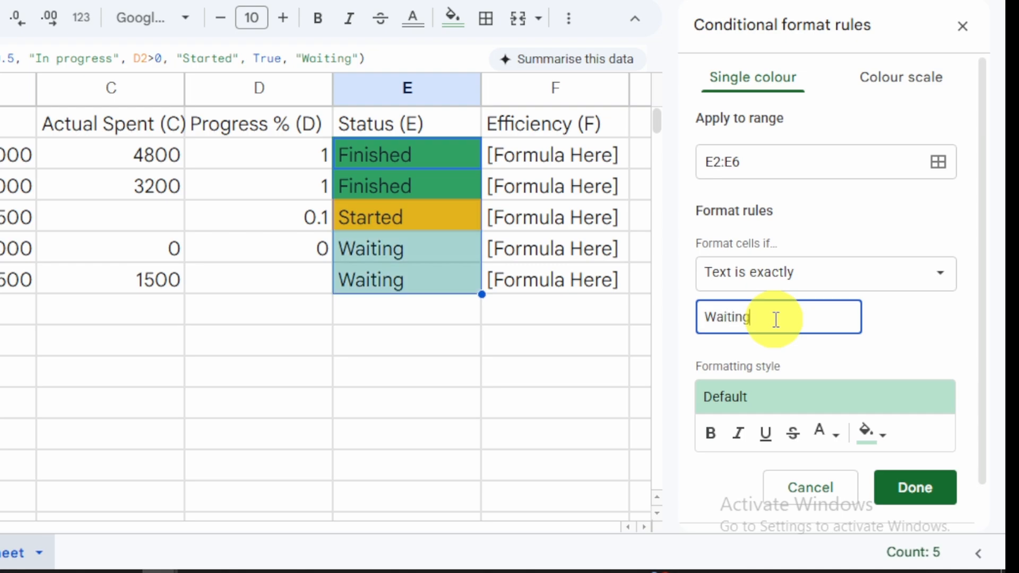
{"action": "left_click", "coordinate": [884, 434]}
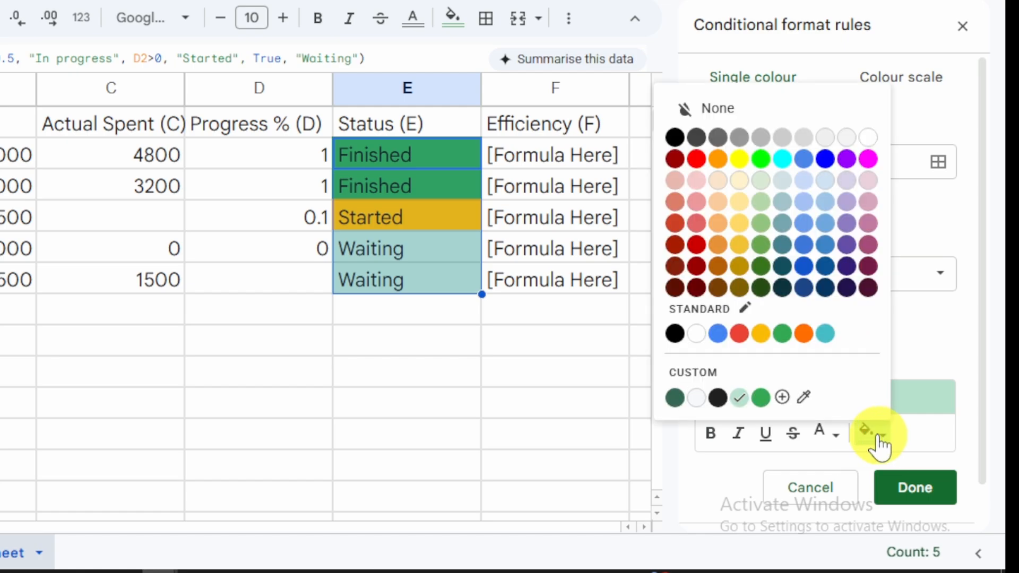
{"action": "left_click", "coordinate": [740, 337]}
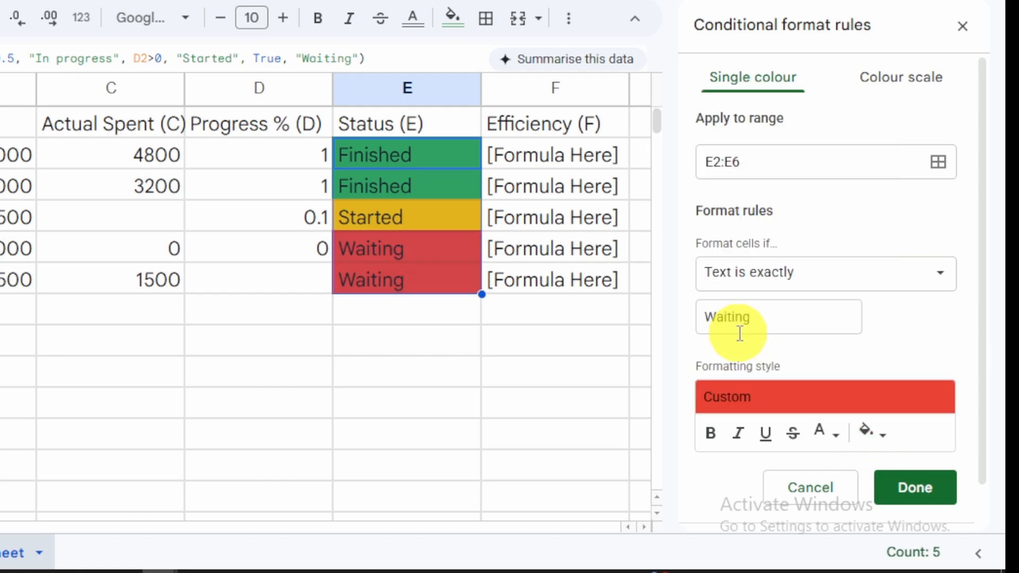
{"action": "left_click", "coordinate": [909, 492]}
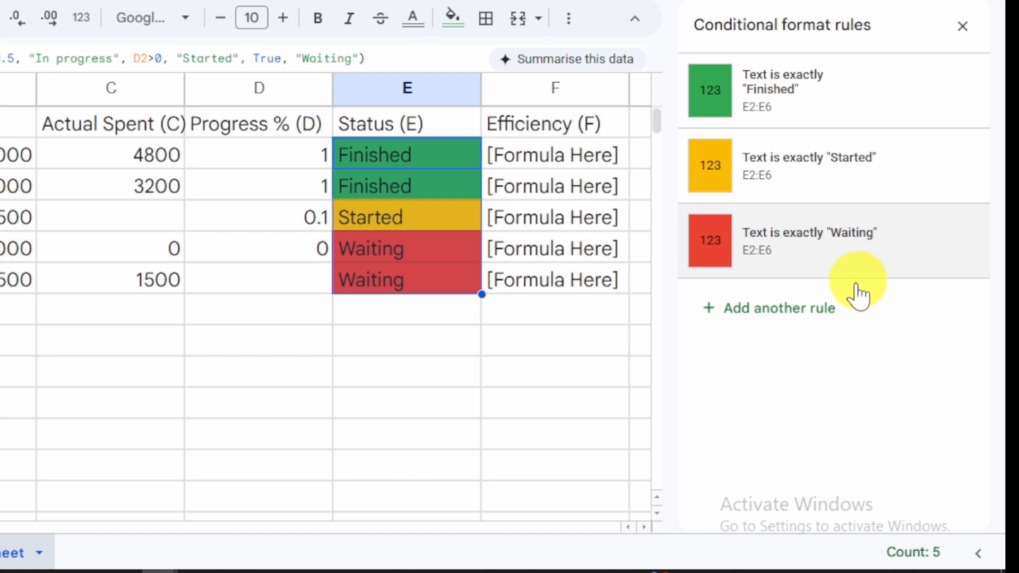
Add a fourth conditional format rule to E2:E6 that fills cells whose text is exactly "In progress" with blue.
{"action": "left_click", "coordinate": [821, 310]}
{"action": "left_click", "coordinate": [794, 274]}
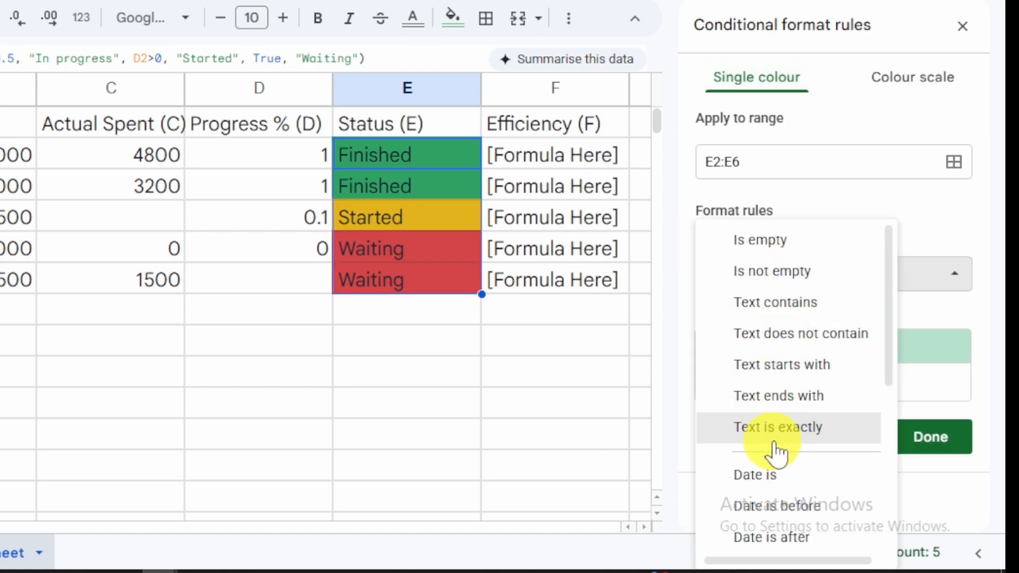
{"action": "left_click", "coordinate": [794, 427]}
{"action": "left_click", "coordinate": [755, 314]}
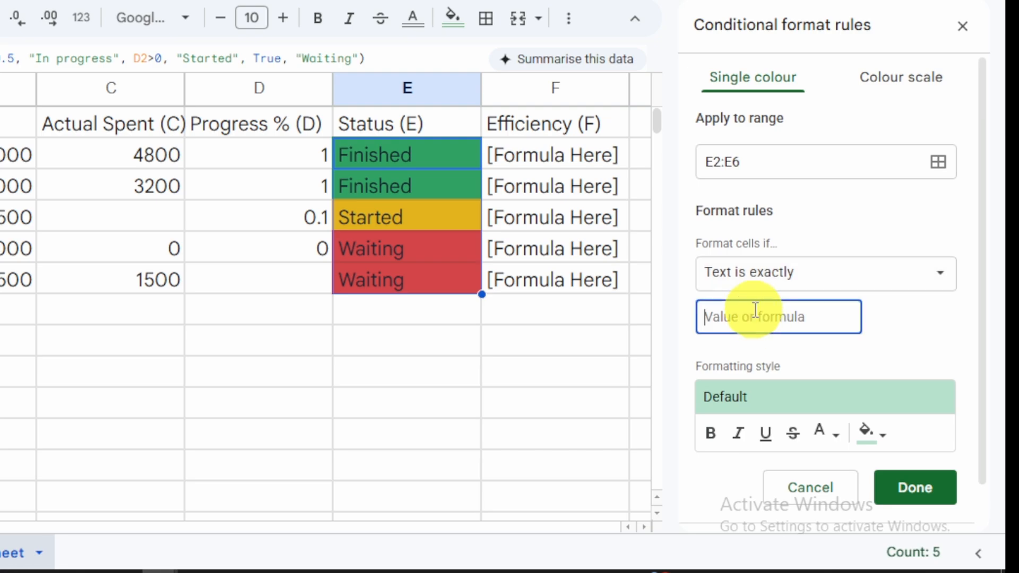
{"action": "type", "text": "In progress"}
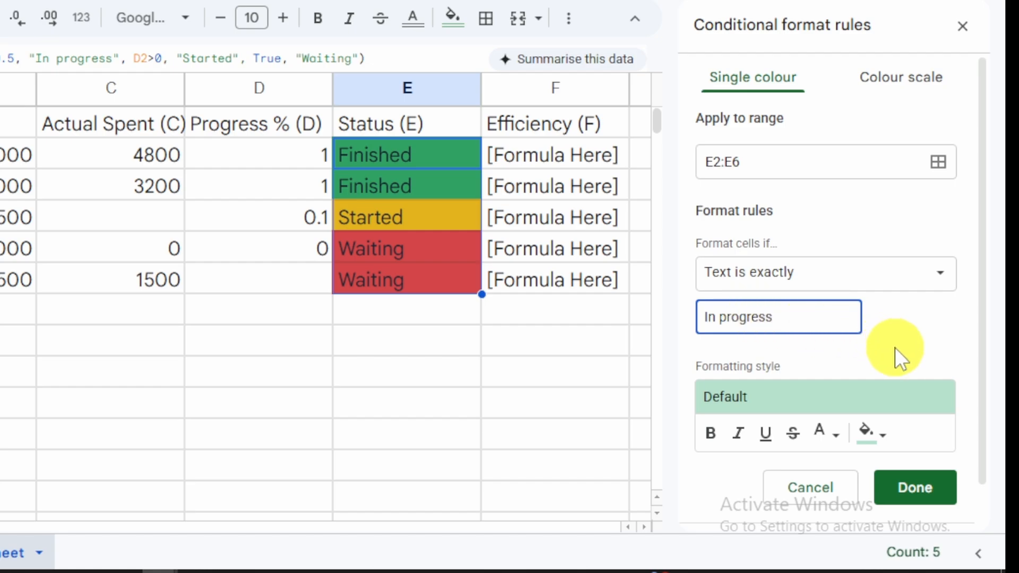
{"action": "left_click", "coordinate": [883, 447]}
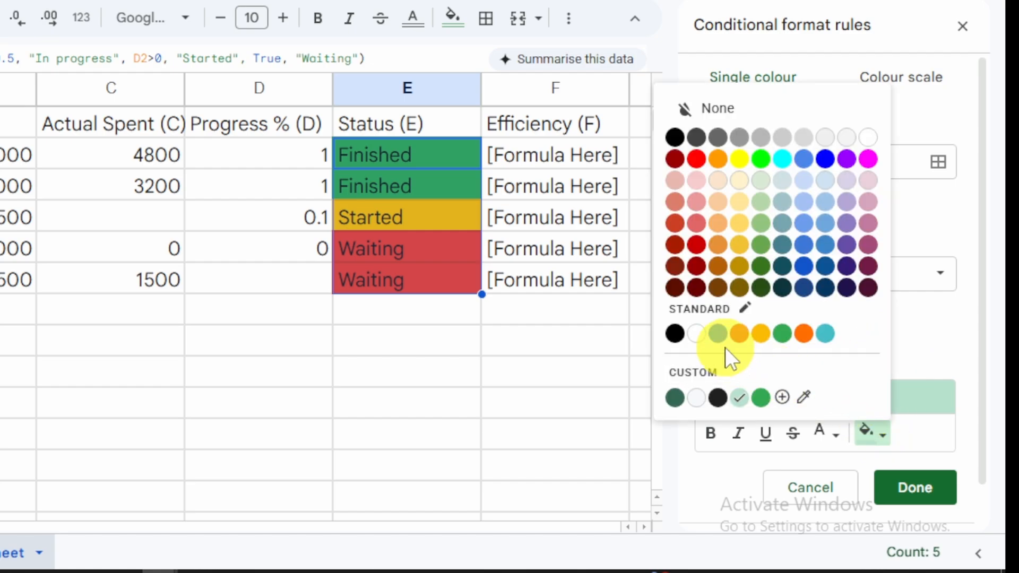
{"action": "left_click", "coordinate": [718, 339]}
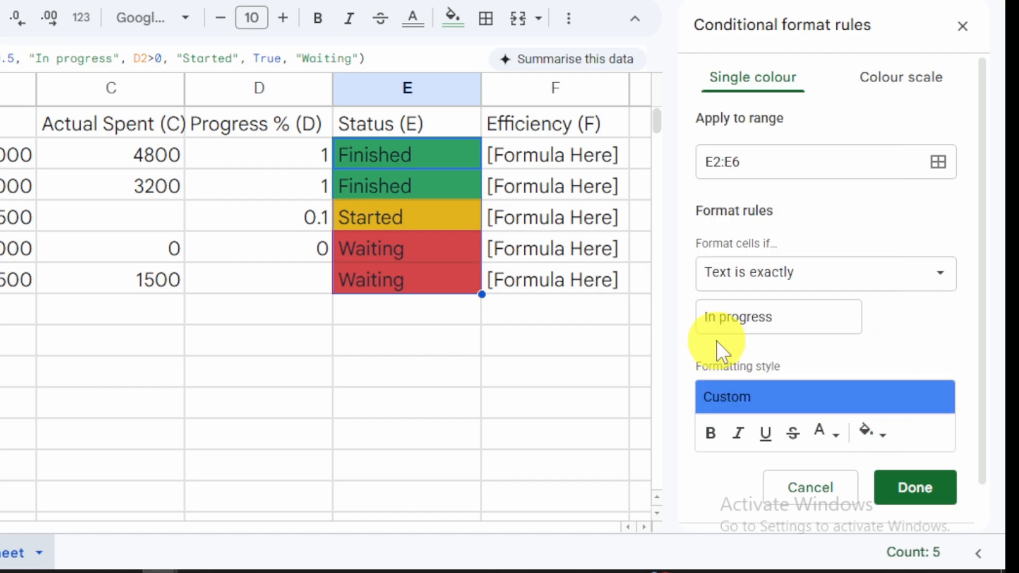
{"action": "left_click", "coordinate": [913, 489]}
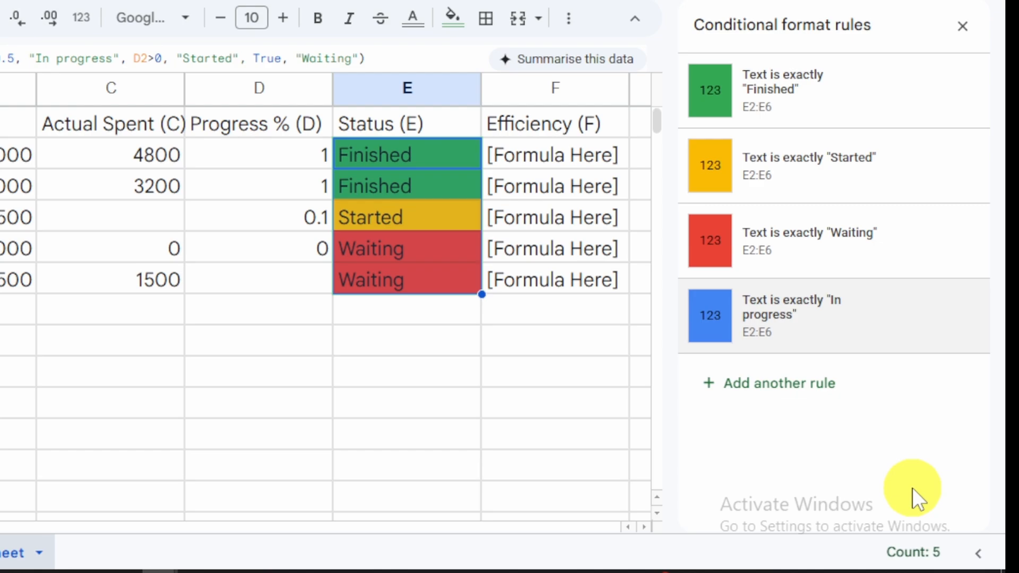
Set the Logo Design progress in D3 to 0.6 to test the "In progress" formatting rule.
{"action": "left_click", "coordinate": [313, 192]}
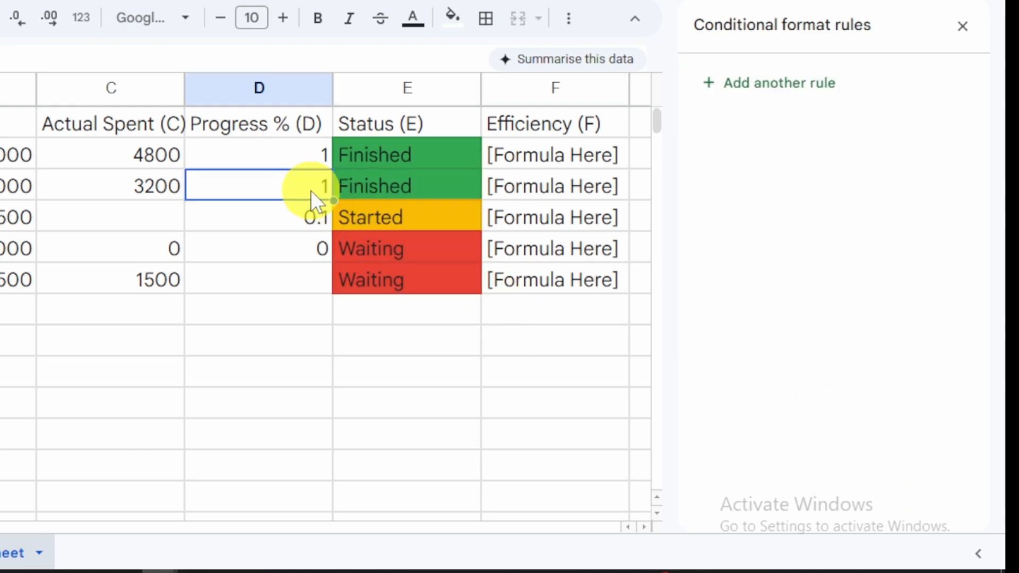
{"action": "type", "text": "0.6"}
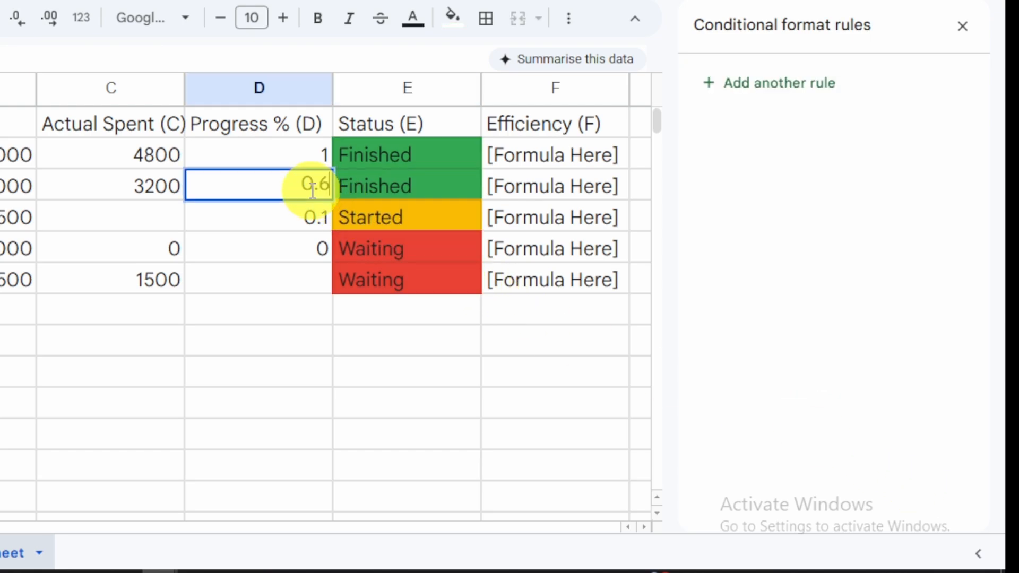
{"action": "key", "text": "Return"}
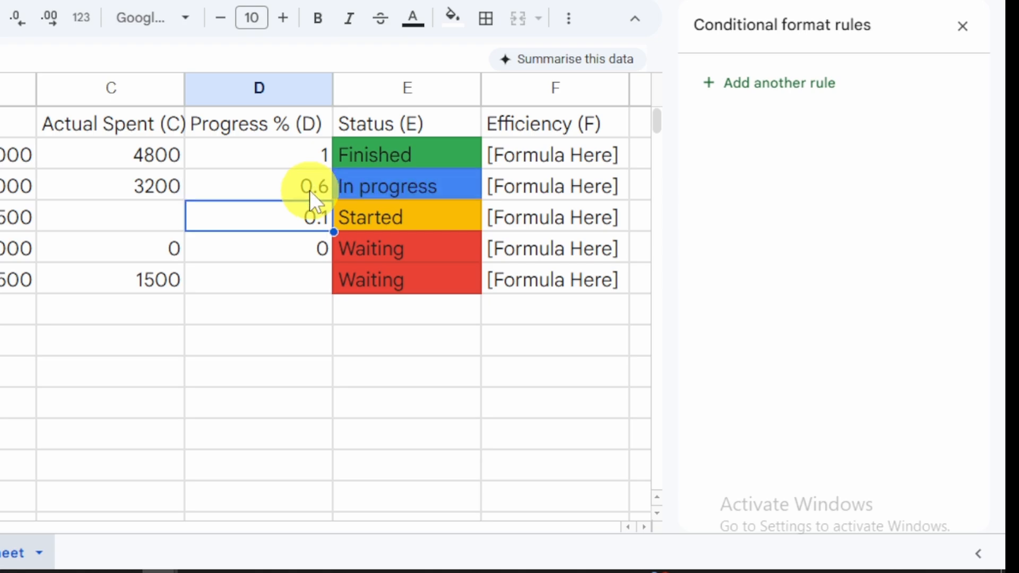
Set the Social Media Kit progress in D6 to 0.1 to test the "Started" formatting rule.
{"action": "left_click", "coordinate": [299, 280]}
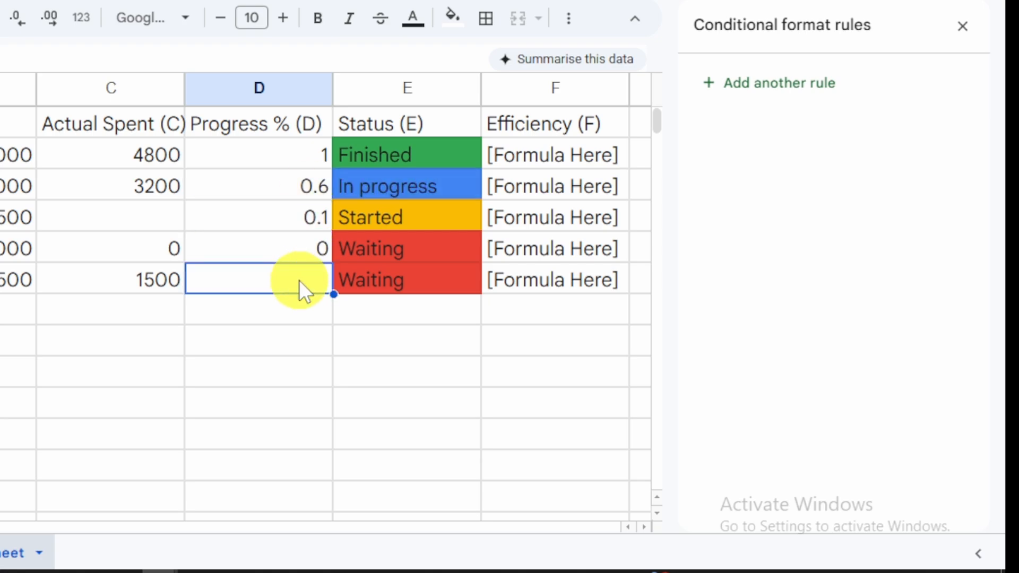
{"action": "type", "text": "0.1"}
{"action": "key", "text": "Return"}
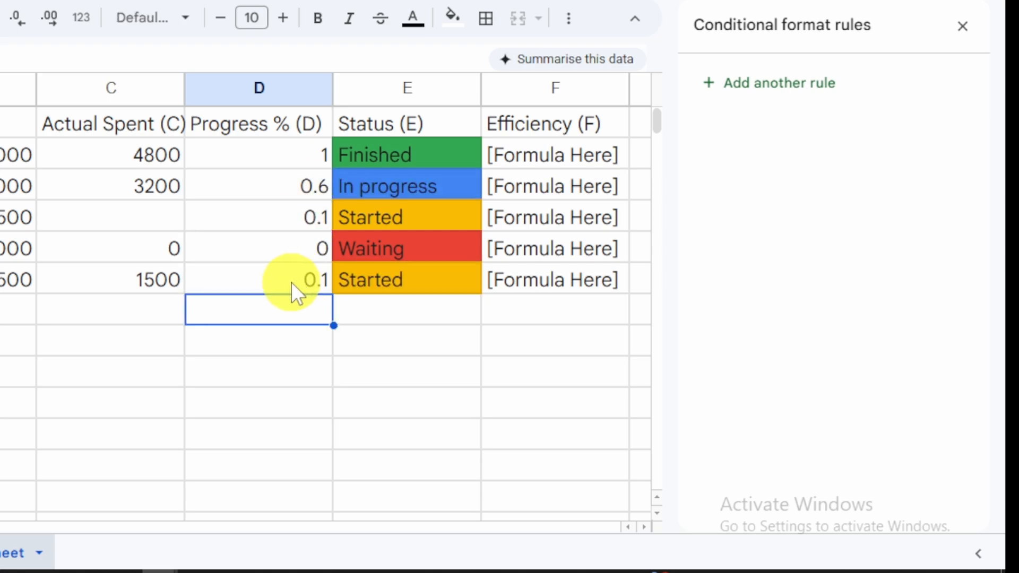
{"action": "left_click", "coordinate": [412, 338]}
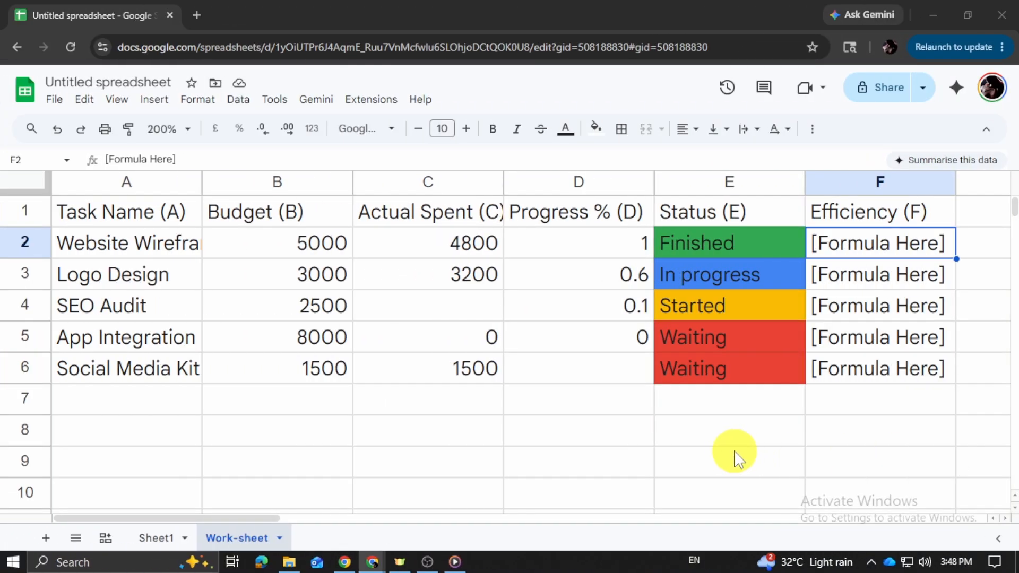
Replace the placeholder in F2 with the Efficiency formula =(B2-C2)/C2.
{"action": "left_click", "coordinate": [727, 399]}
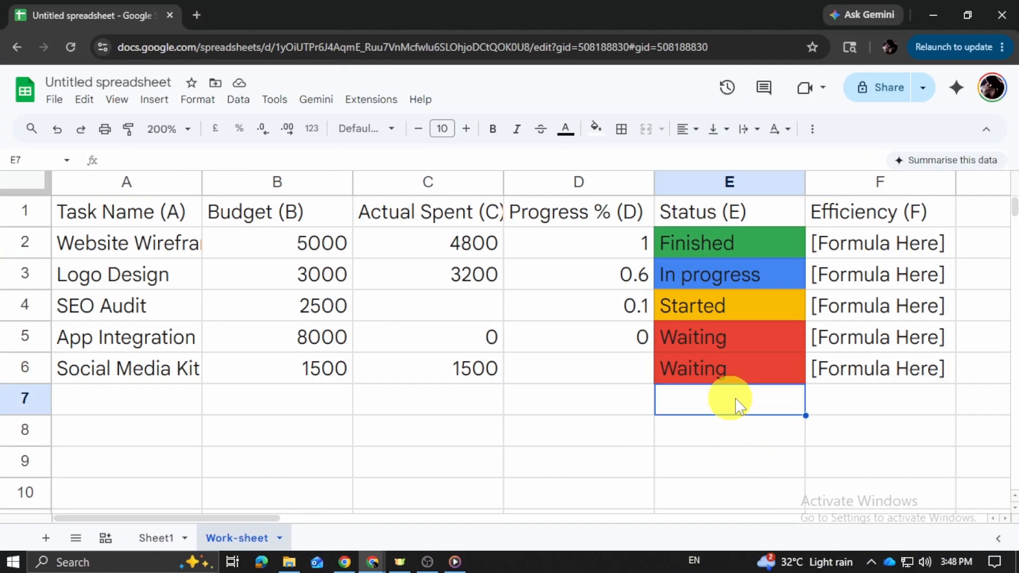
{"action": "left_click", "coordinate": [884, 246]}
{"action": "double_click", "coordinate": [885, 245]}
{"action": "key", "text": "ctrl+a"}
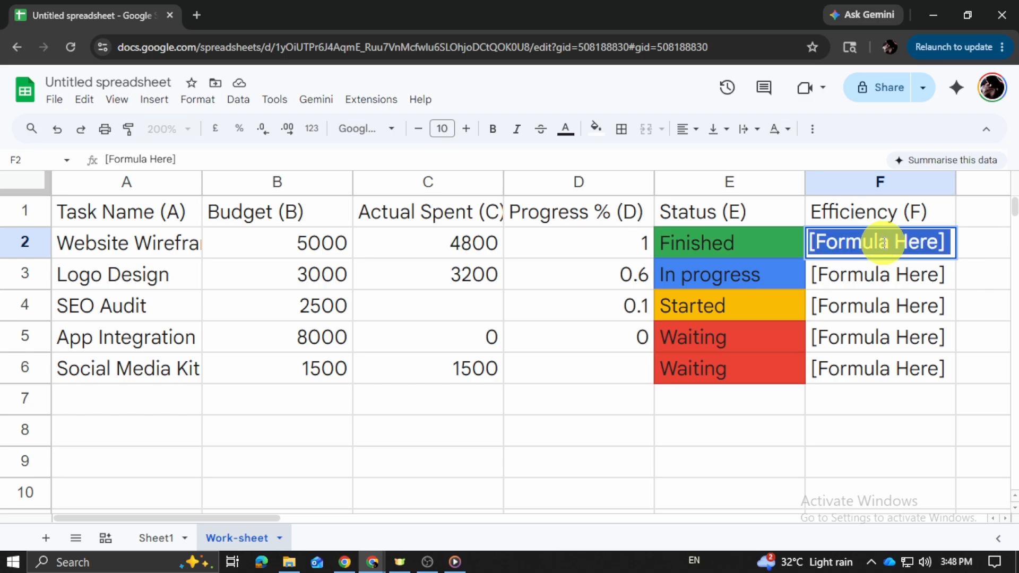
{"action": "type", "text": "==(B2-C2)/C2"}
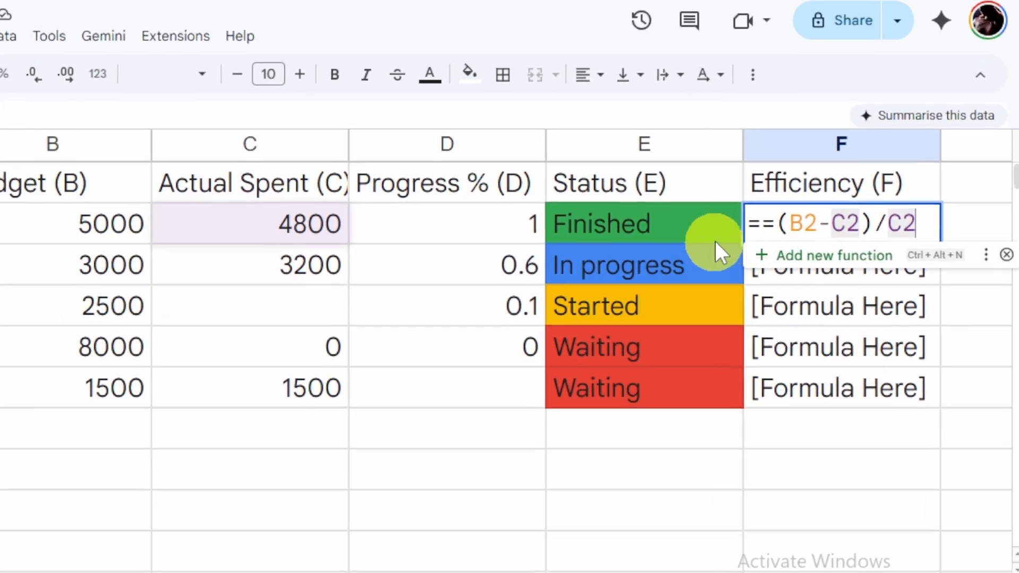
{"action": "left_click", "coordinate": [761, 222]}
{"action": "key", "text": "BackSpace"}
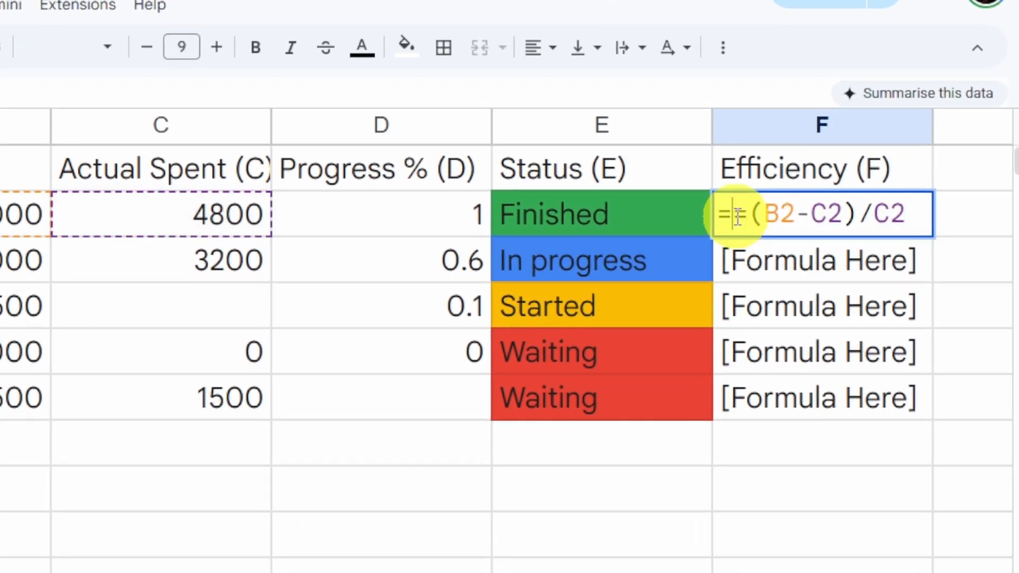
{"action": "key", "text": "Return"}
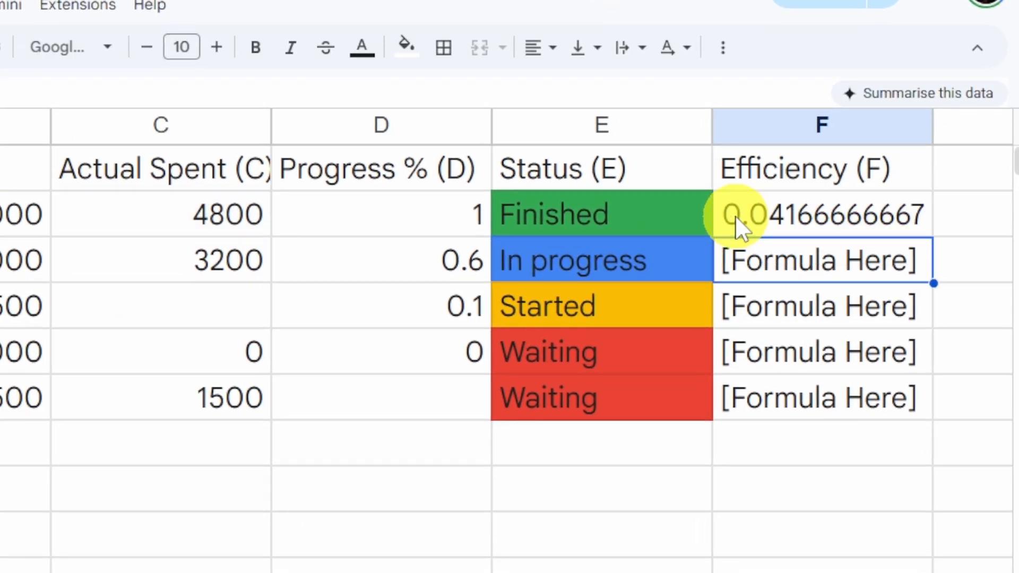
Fill the Efficiency formula from F2 down to F6 and inspect F4:F5 against their Actual Spent cells.
{"action": "left_click", "coordinate": [839, 209]}
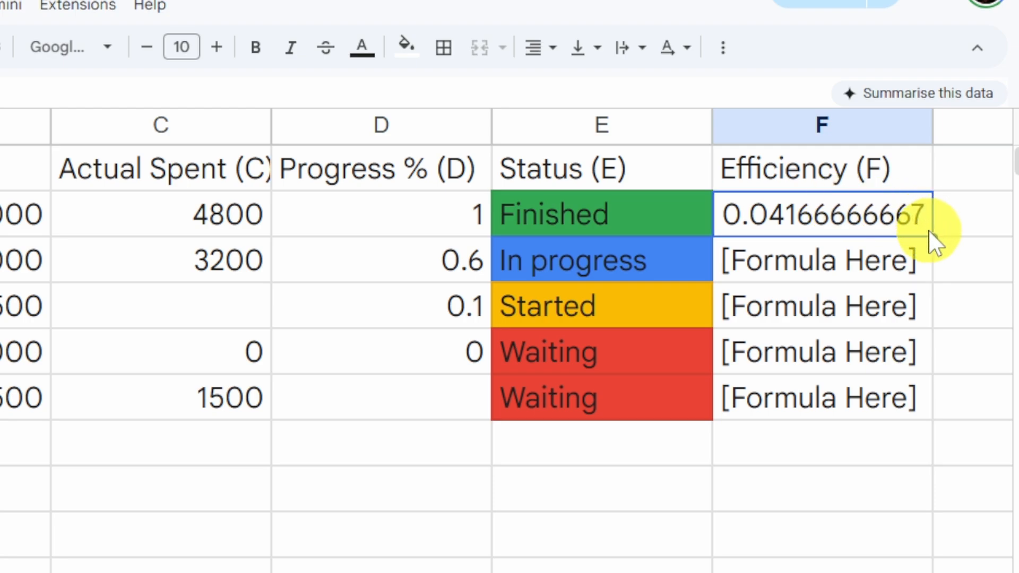
{"action": "left_click_drag", "start_coordinate": [934, 238], "coordinate": [934, 419]}
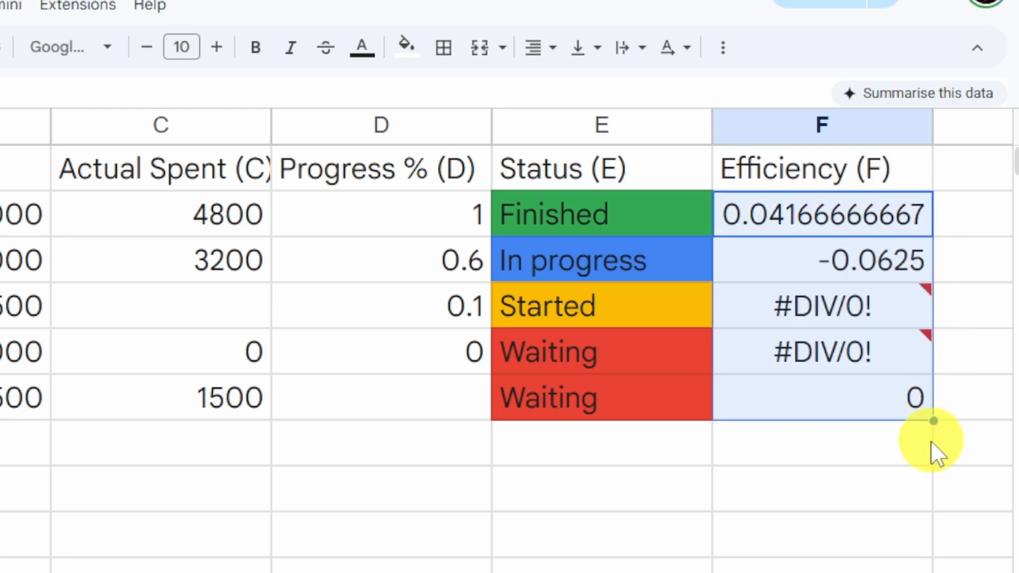
{"action": "left_click", "coordinate": [838, 459]}
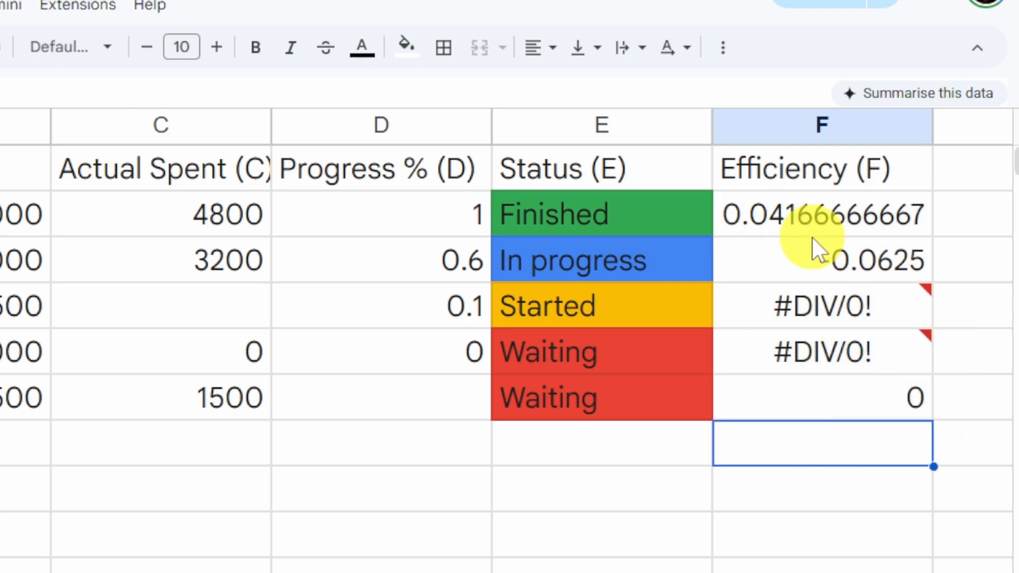
{"action": "left_click", "coordinate": [810, 304]}
{"action": "left_click", "coordinate": [839, 352]}
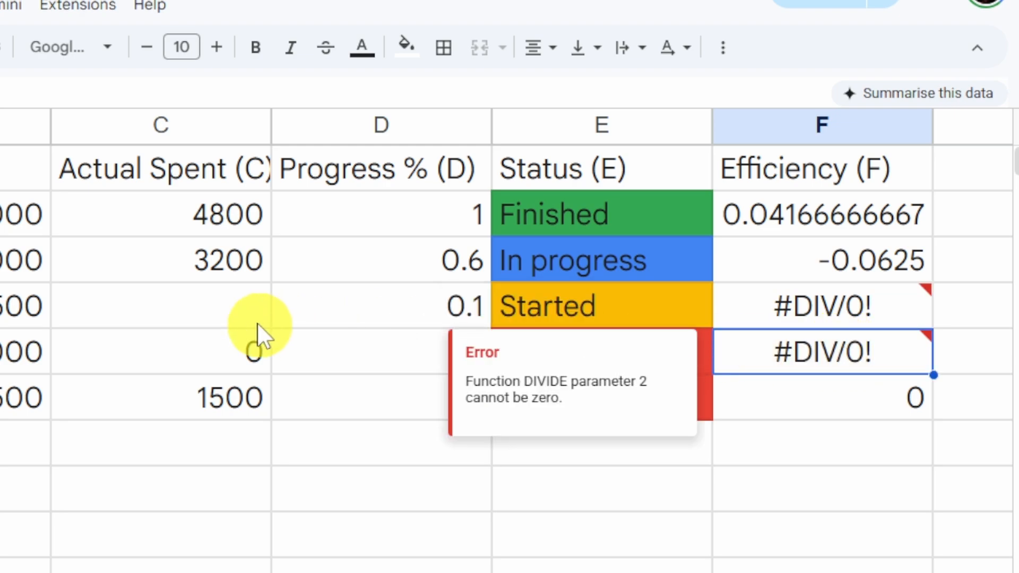
{"action": "left_click", "coordinate": [198, 320]}
{"action": "left_click", "coordinate": [204, 358]}
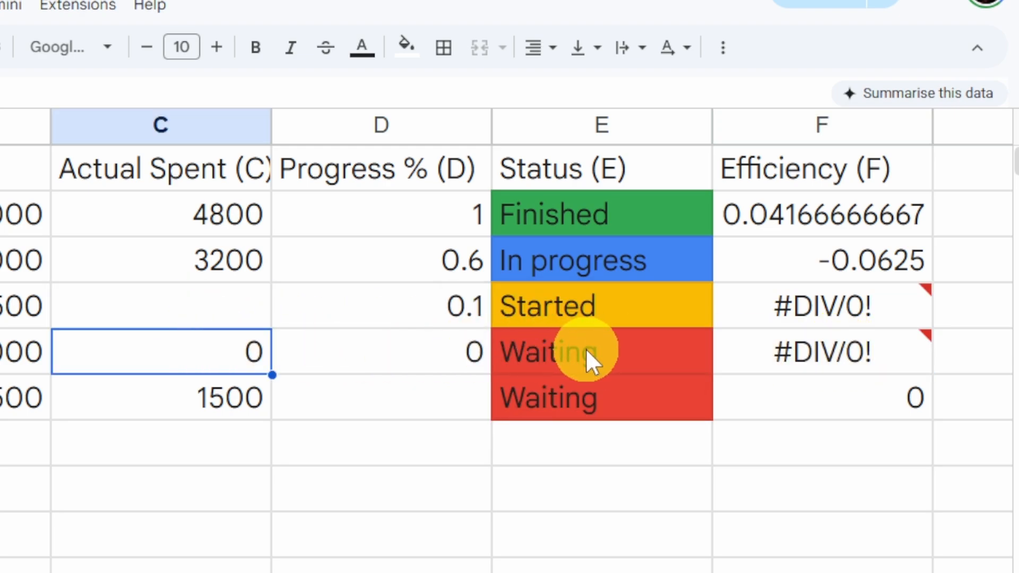
Wrap the Efficiency formula in F2 in an error fallback: =IFERROR((B2-C2)/C2, "Pending").
{"action": "left_click", "coordinate": [824, 207]}
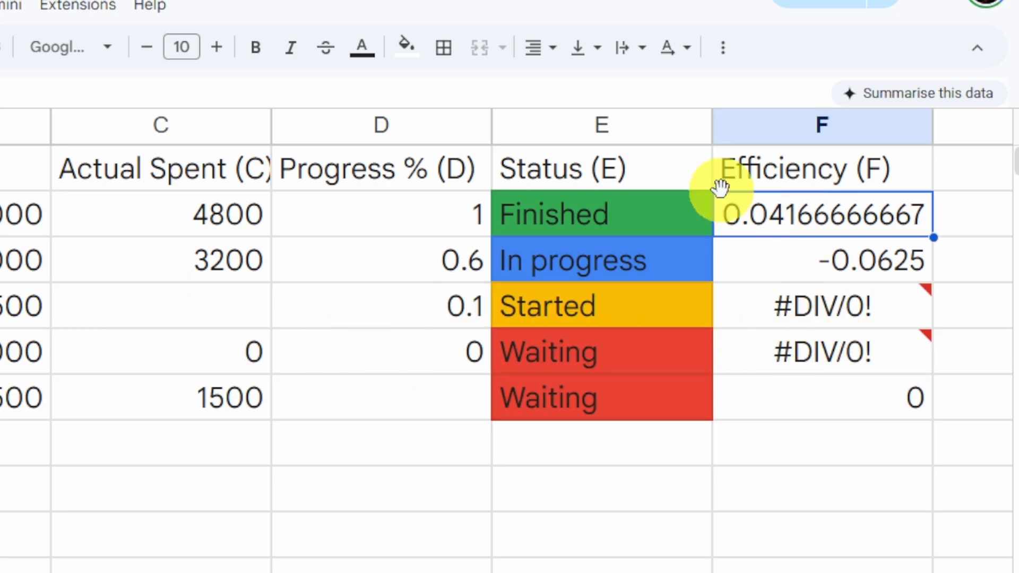
{"action": "double_click", "coordinate": [796, 218]}
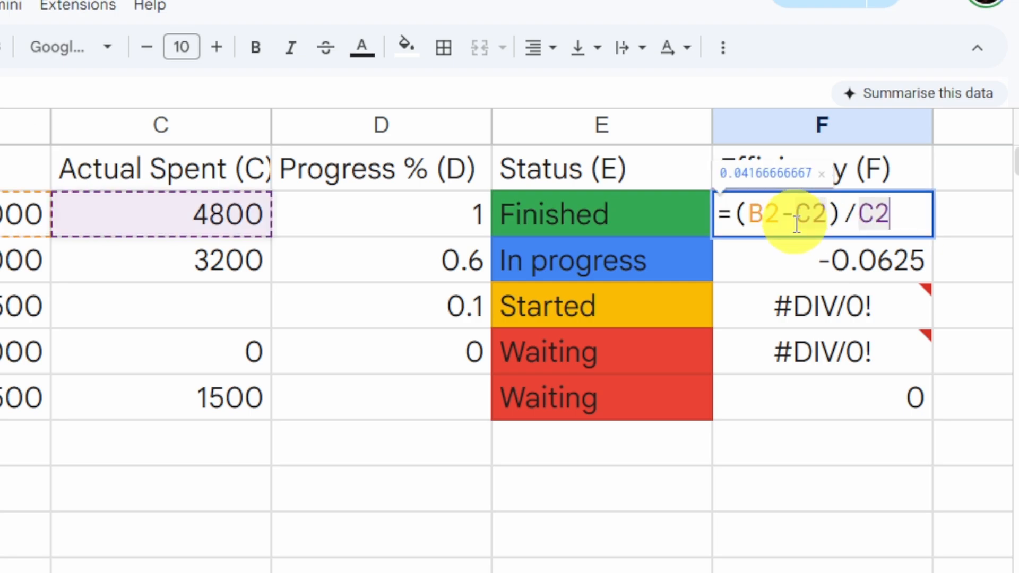
{"action": "left_click", "coordinate": [730, 214]}
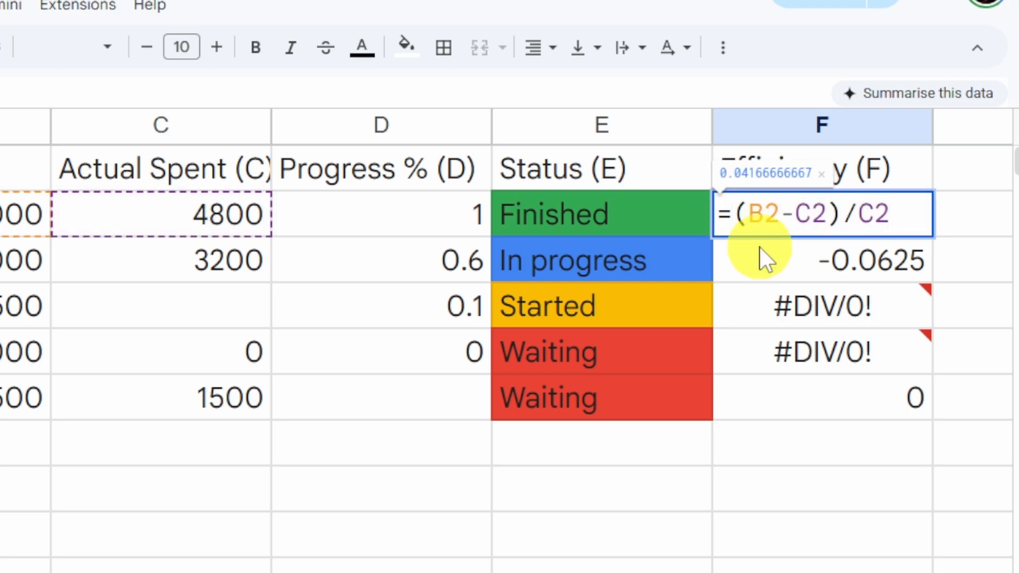
{"action": "type", "text": "IF"}
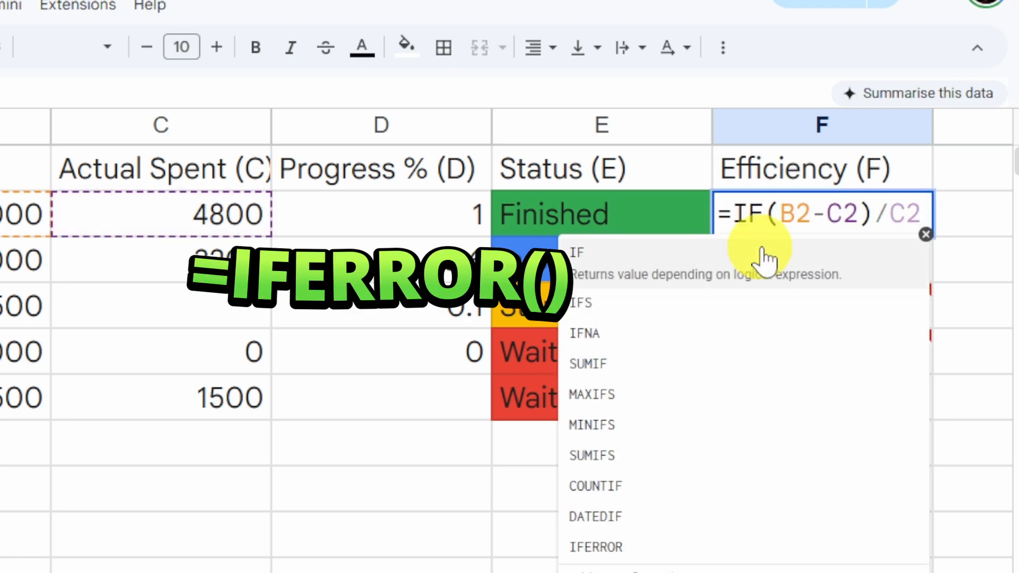
{"action": "type", "text": "ERR"}
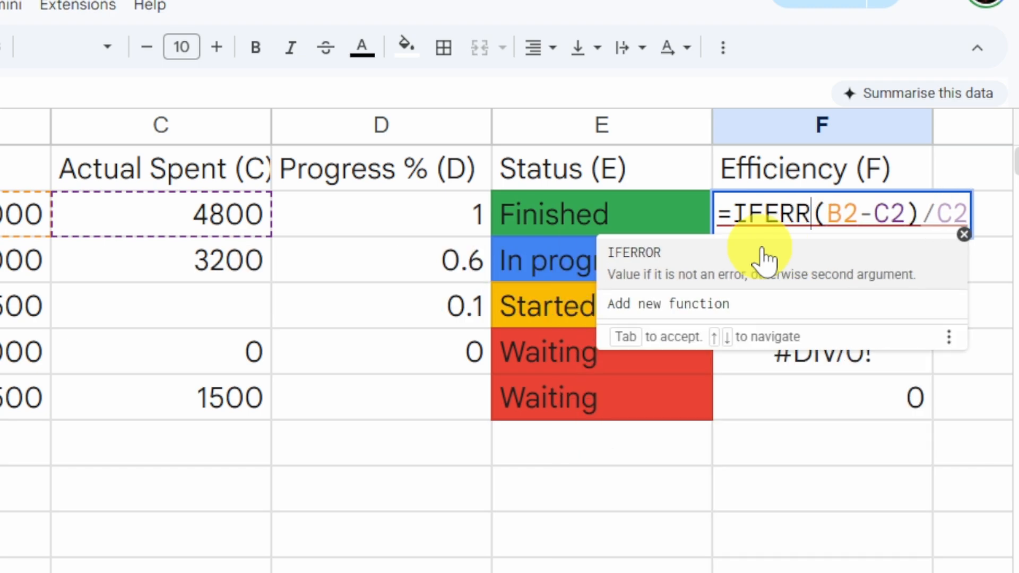
{"action": "type", "text": "OR("}
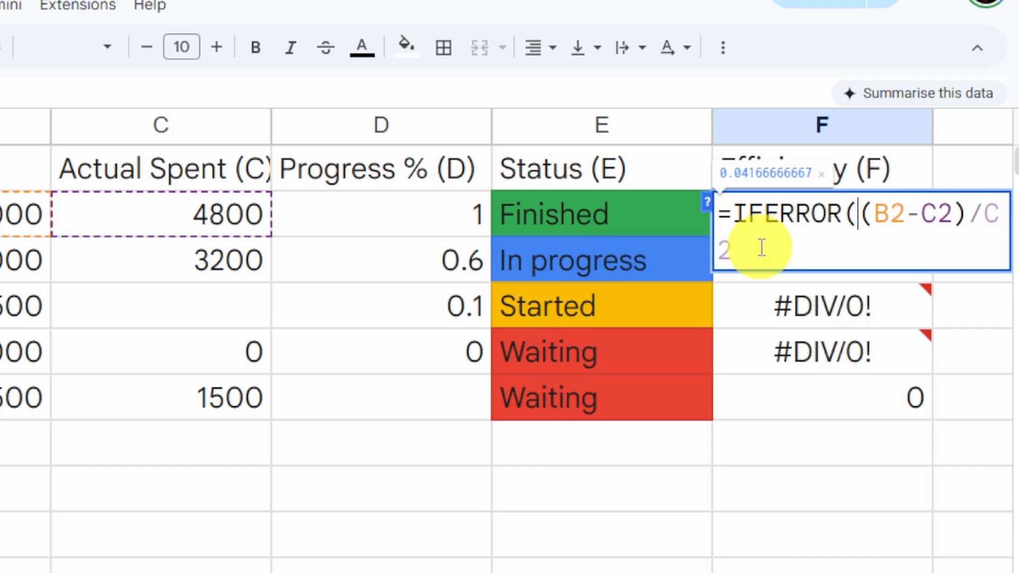
{"action": "key", "text": "Right"}
{"action": "key", "text": "Right"}
{"action": "key", "text": "Right"}
{"action": "key", "text": "Right"}
{"action": "key", "text": "Right"}
{"action": "key", "text": "Right"}
{"action": "key", "text": "Right"}
{"action": "key", "text": "Right"}
{"action": "key", "text": "Right"}
{"action": "key", "text": "Right"}
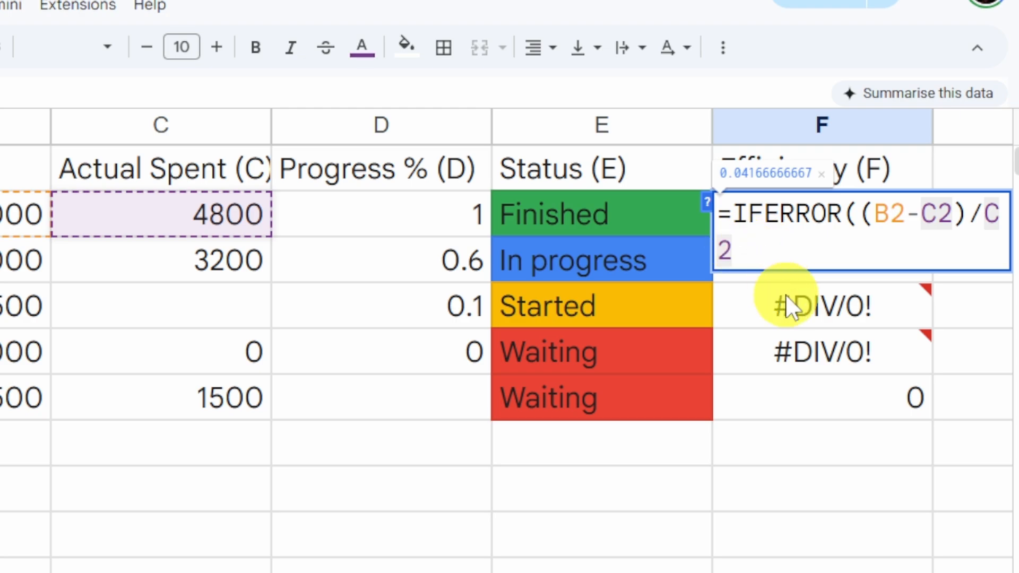
{"action": "mouse_move", "coordinate": [787, 297]}
{"action": "type", "text": ","}
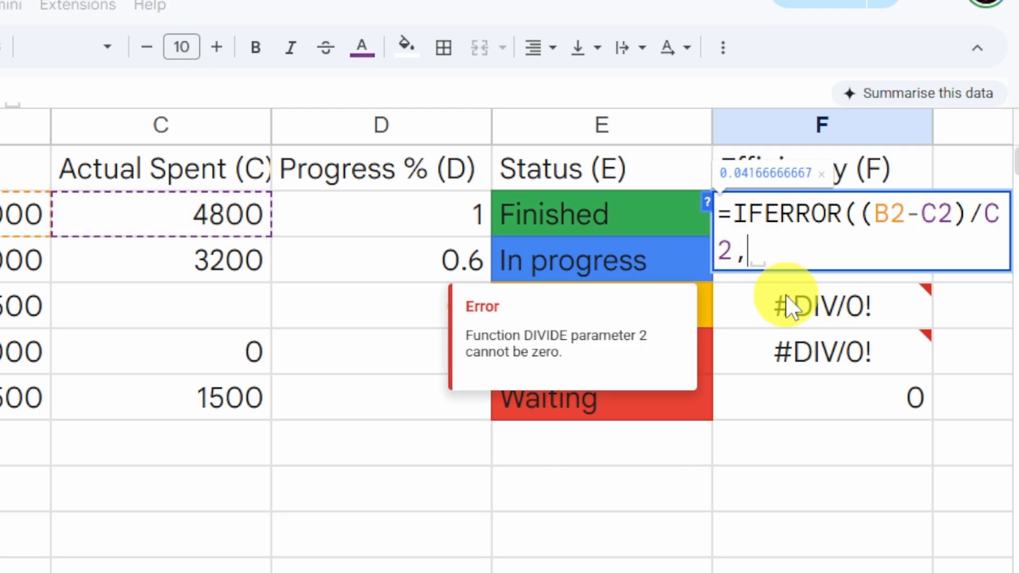
{"action": "type", "text": " \"Pe"}
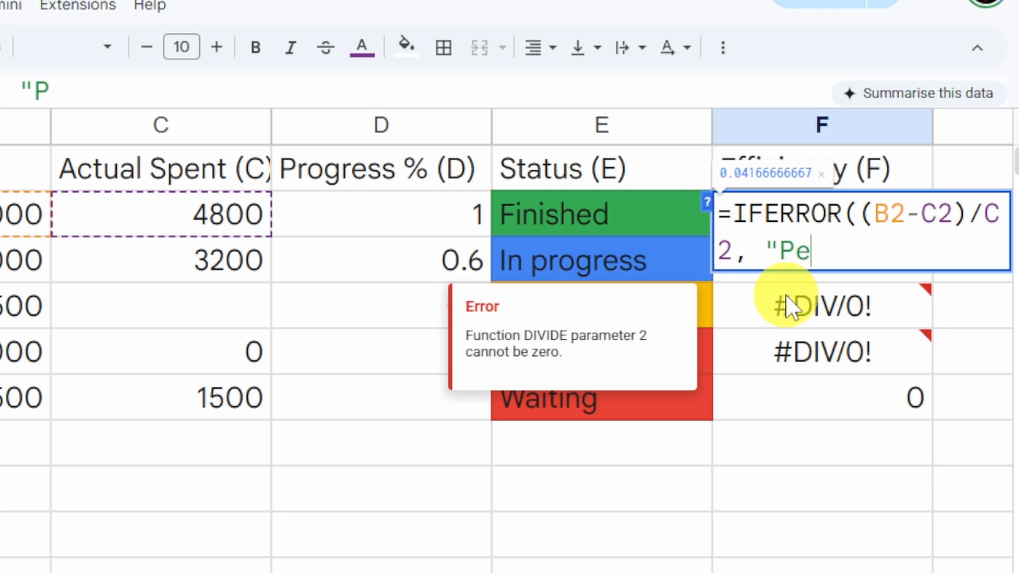
{"action": "type", "text": "nding\")"}
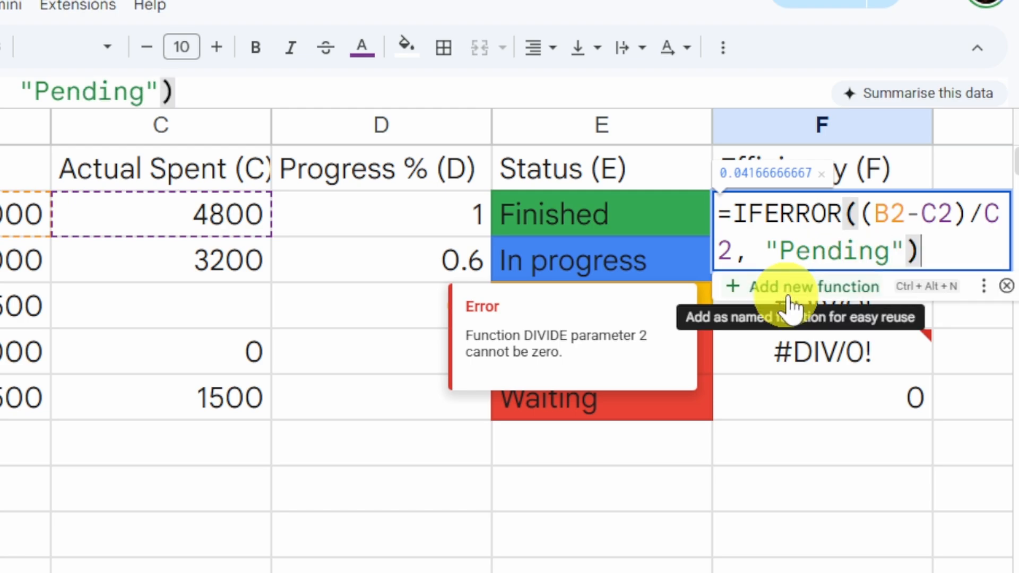
{"action": "key", "text": "Return"}
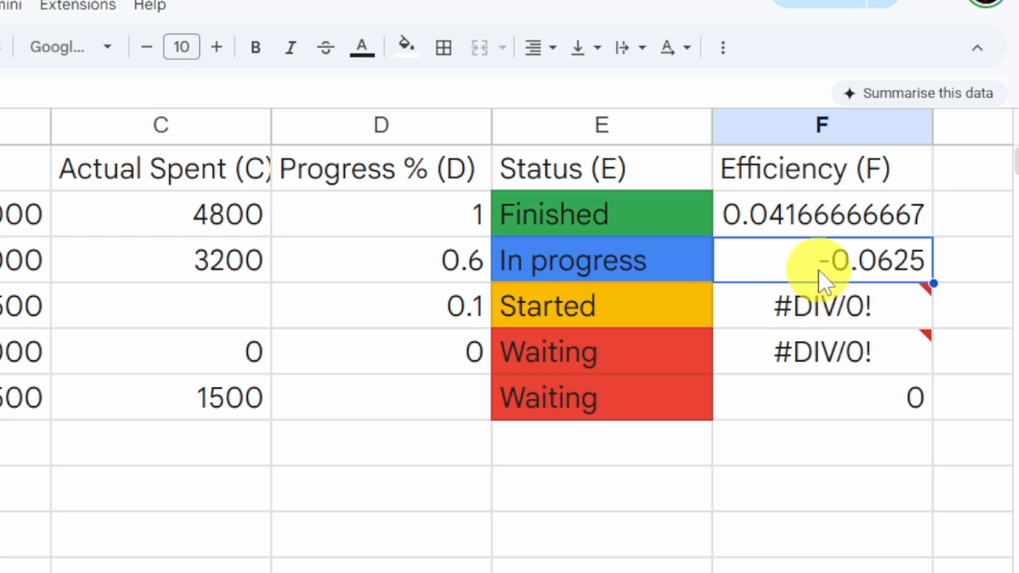
Fill the IFERROR formula from F2 down to F6 and check the Efficiency results in F4 and F5.
{"action": "left_click", "coordinate": [921, 231]}
{"action": "left_click_drag", "start_coordinate": [933, 237], "coordinate": [917, 411]}
{"action": "left_click", "coordinate": [850, 475]}
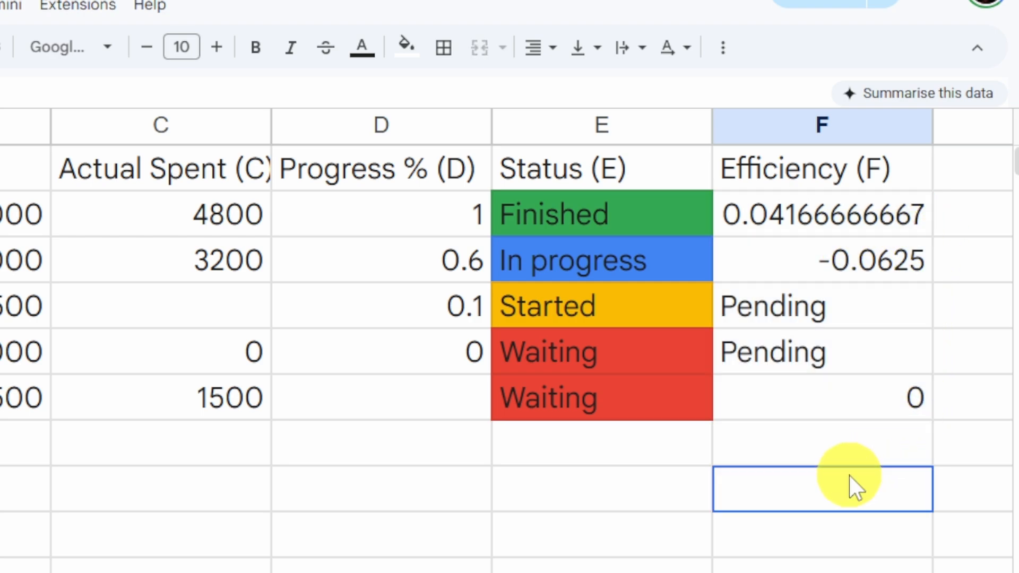
{"action": "left_click", "coordinate": [868, 307]}
{"action": "left_click", "coordinate": [856, 347]}
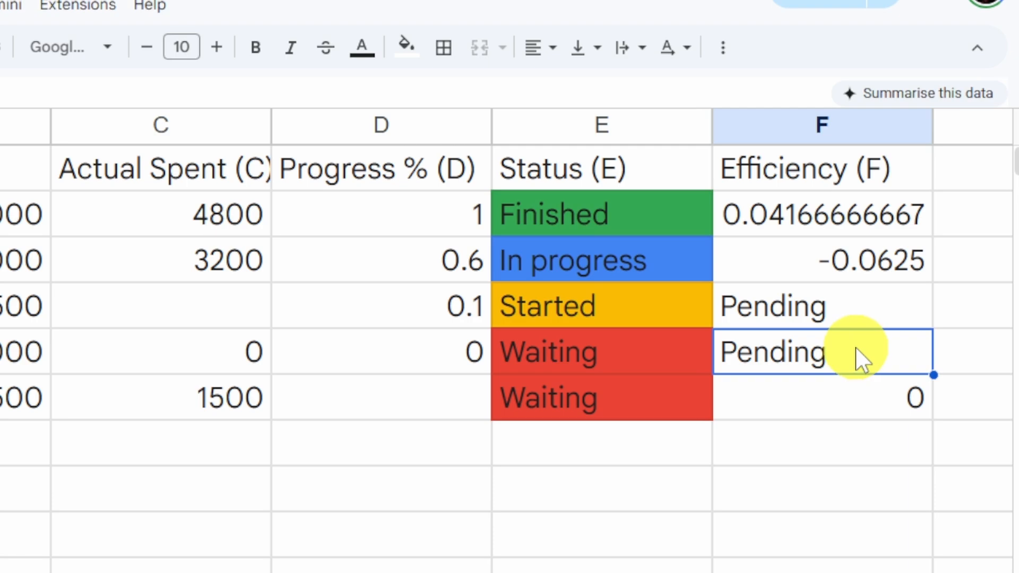
Examine the summary statistics of the Budget values in B2:B6 and review the Status and Efficiency entries in rows 2 to 6.
{"action": "left_click_drag", "start_coordinate": [874, 318], "coordinate": [874, 347]}
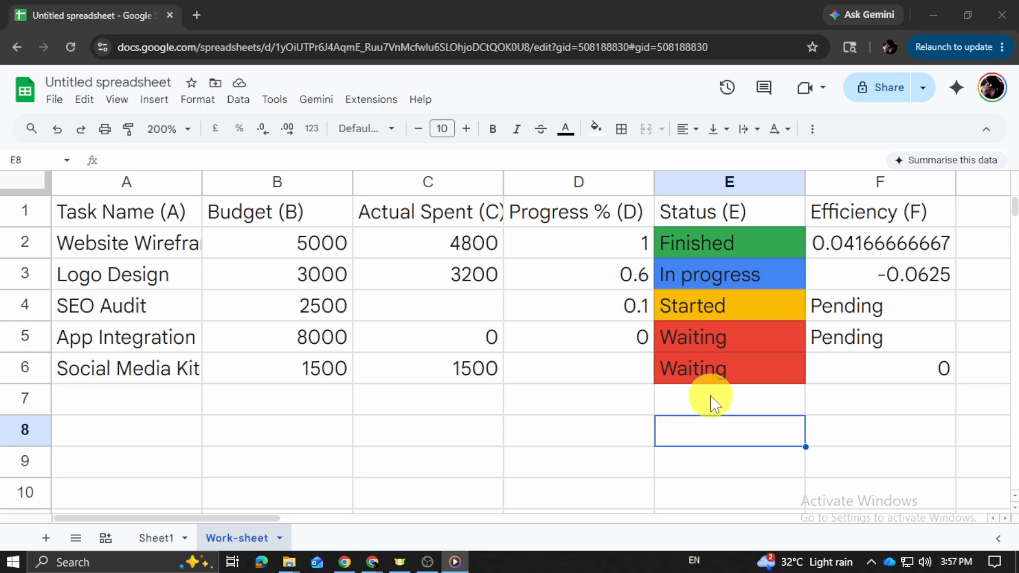
{"action": "left_click", "coordinate": [470, 409]}
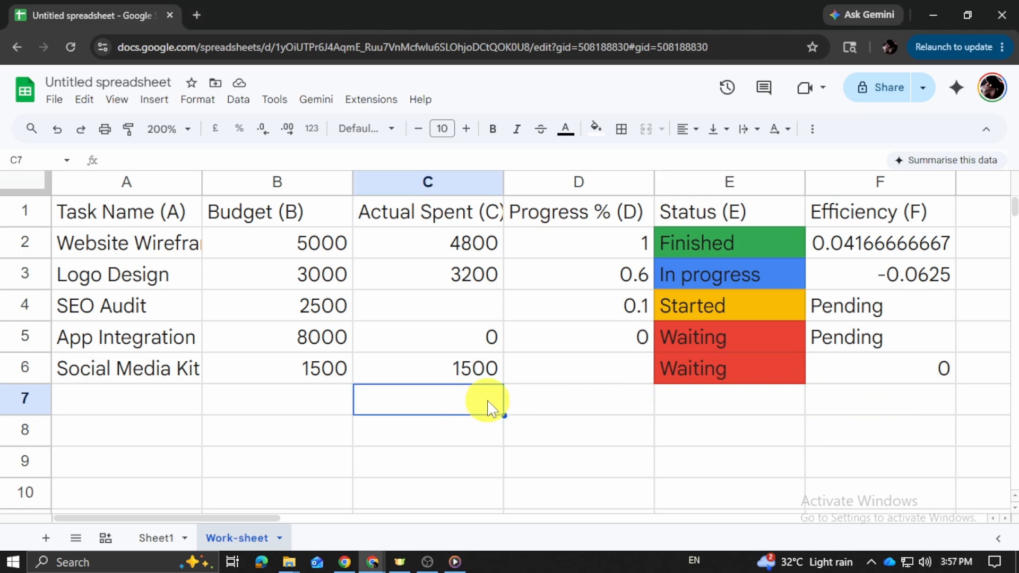
{"action": "left_click_drag", "start_coordinate": [319, 243], "coordinate": [311, 369]}
{"action": "left_click", "coordinate": [910, 535]}
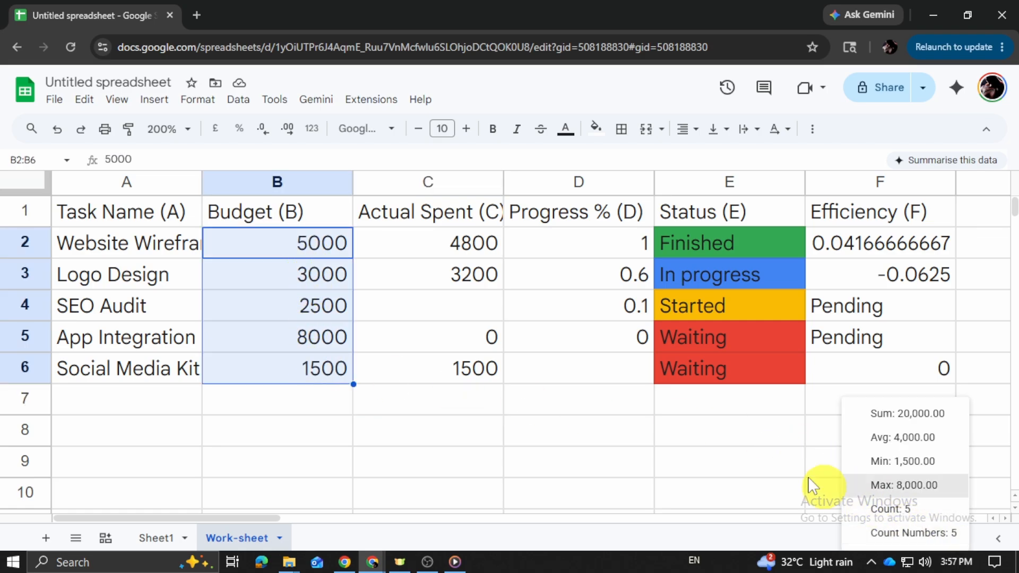
{"action": "left_click", "coordinate": [798, 465]}
{"action": "left_click_drag", "start_coordinate": [719, 244], "coordinate": [737, 371]}
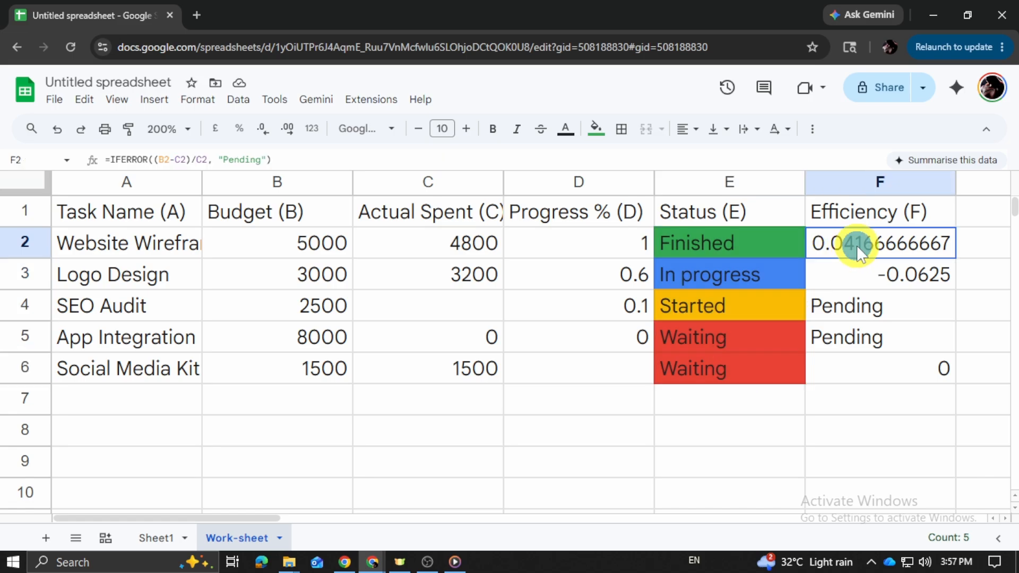
{"action": "left_click_drag", "start_coordinate": [855, 244], "coordinate": [865, 372]}
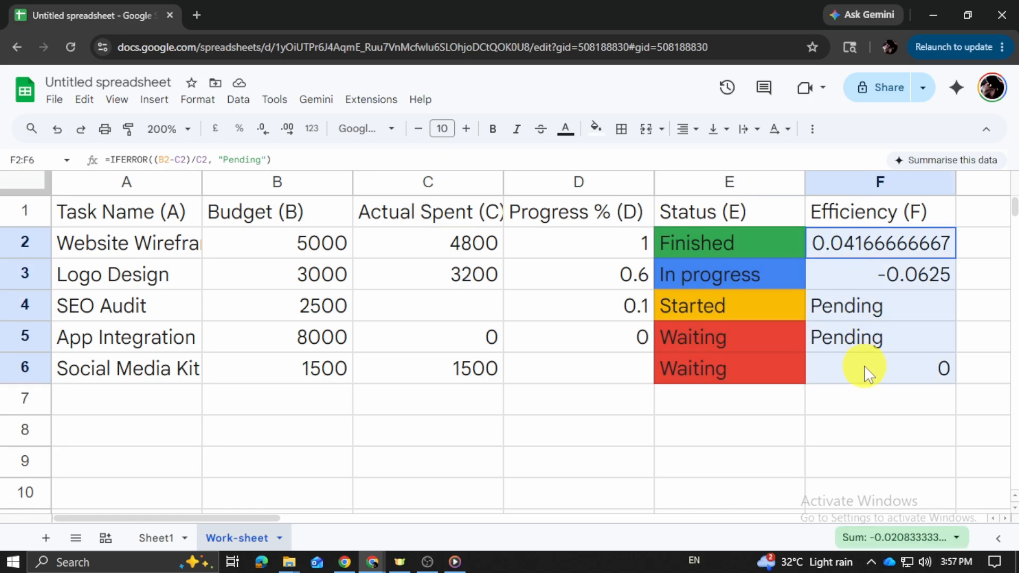
{"action": "left_click", "coordinate": [852, 441]}
Apply all borders to the whole tracker range A1:F6.
{"action": "left_click_drag", "start_coordinate": [85, 223], "coordinate": [871, 382]}
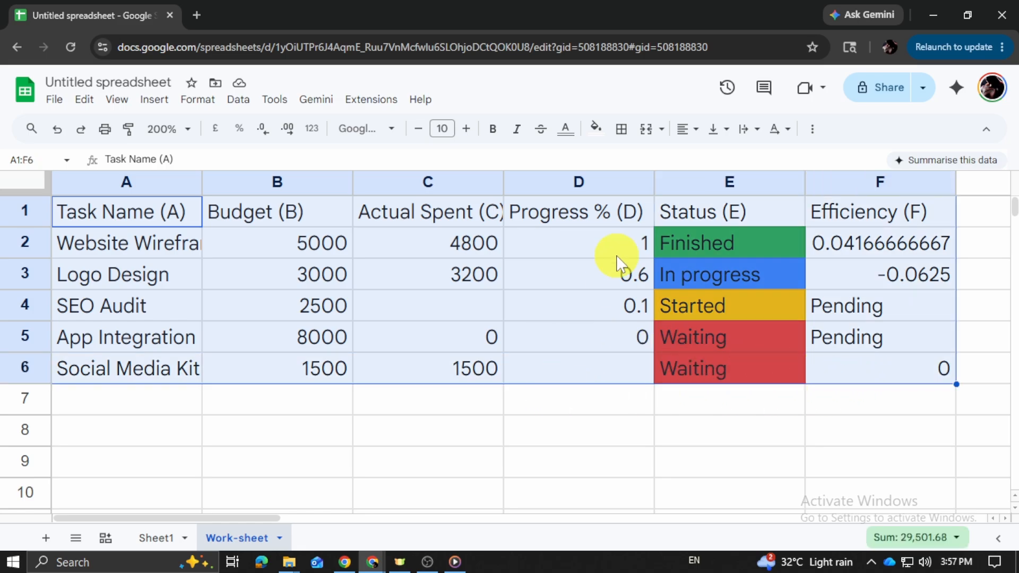
{"action": "left_click", "coordinate": [619, 133]}
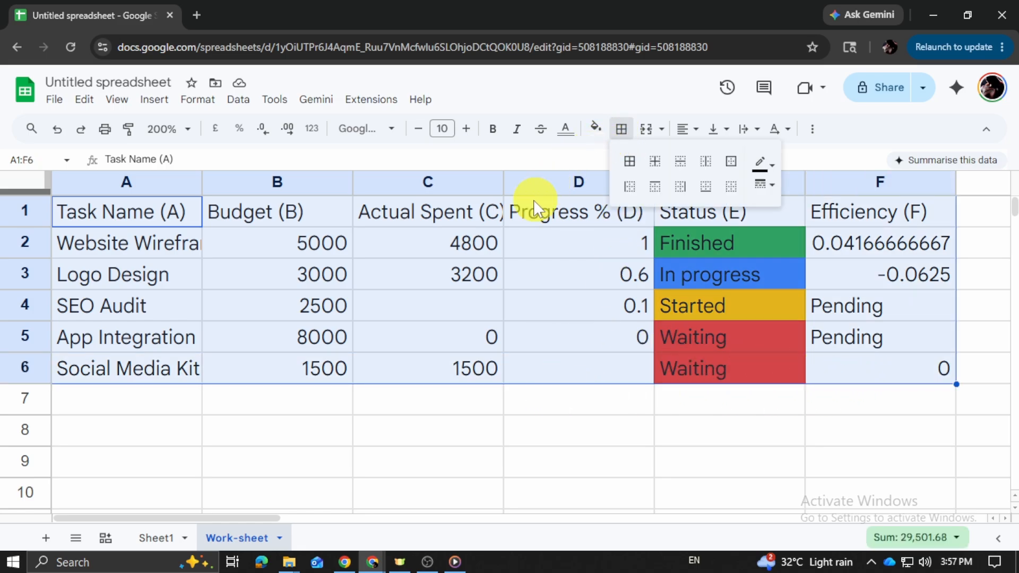
{"action": "left_click", "coordinate": [629, 161]}
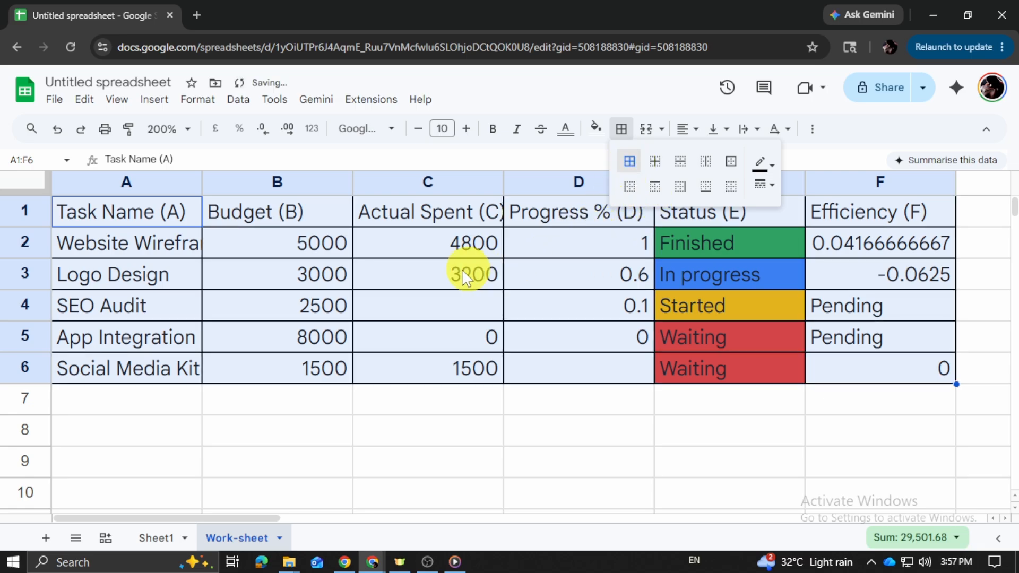
{"action": "left_click", "coordinate": [471, 270]}
Make the header row A1:F1 bold.
{"action": "left_click_drag", "start_coordinate": [135, 218], "coordinate": [831, 209]}
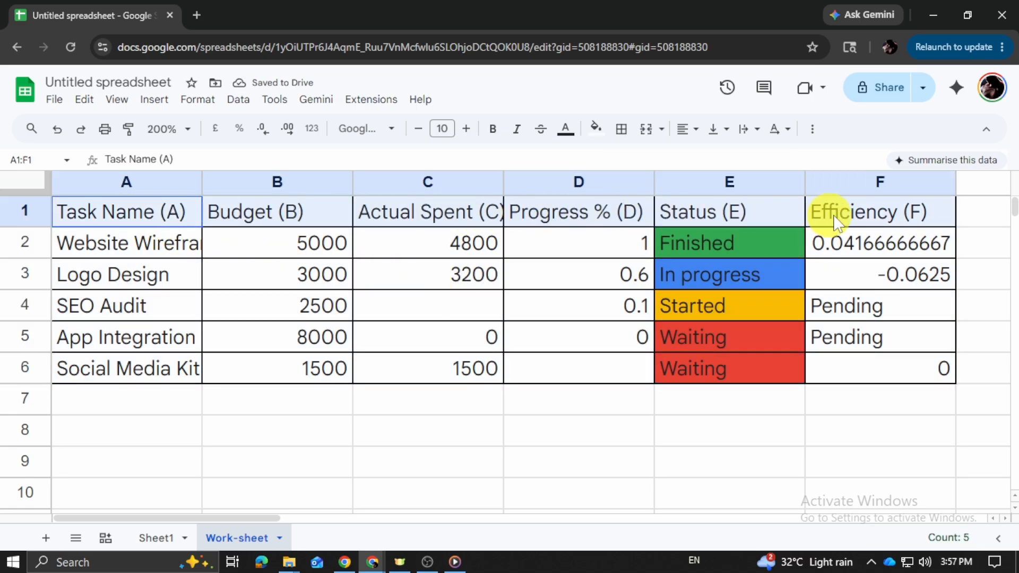
{"action": "left_click", "coordinate": [493, 133]}
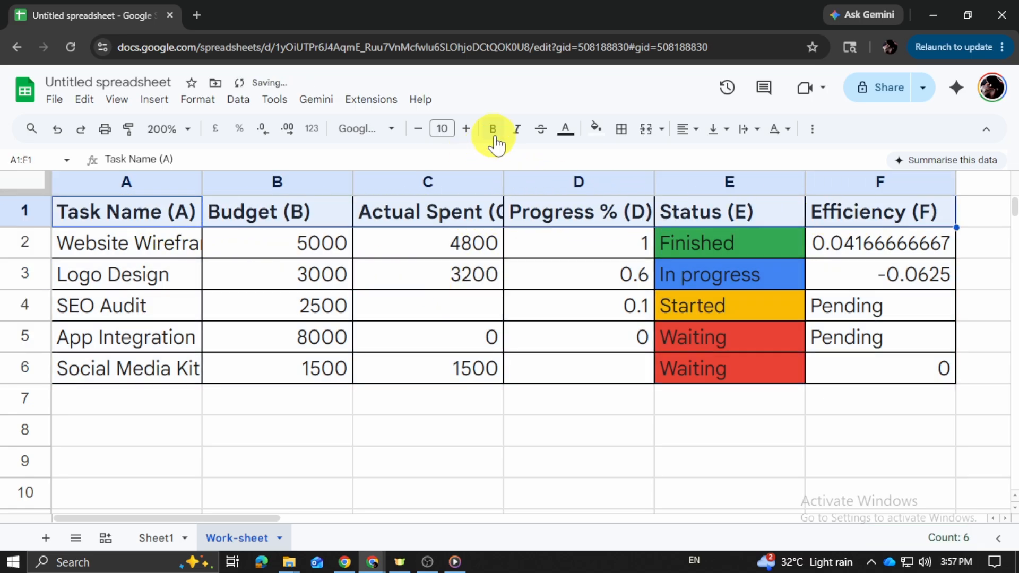
{"action": "left_click", "coordinate": [457, 415]}
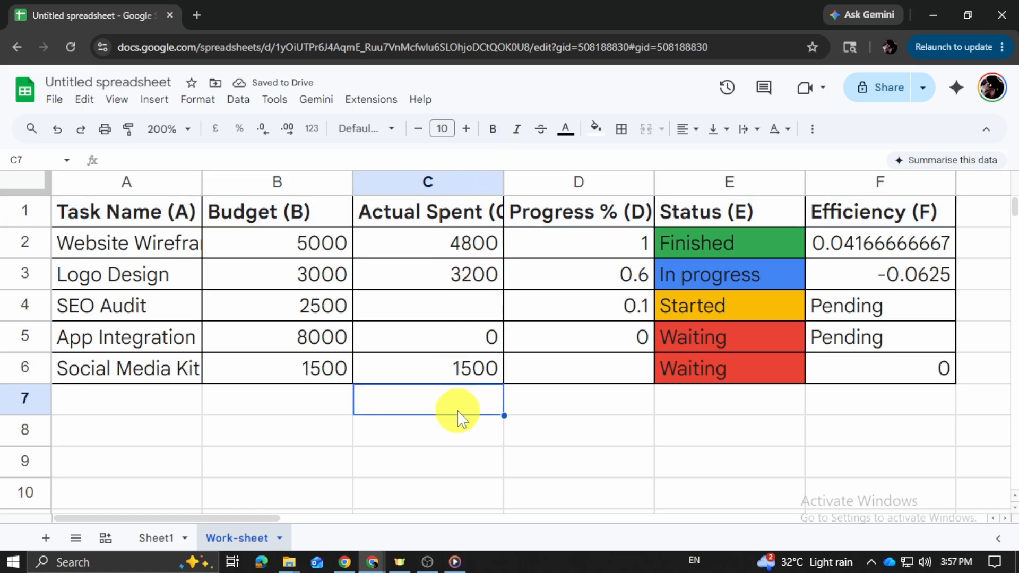
Convert the tracker range A1:F6 to a table and dismiss the column type tip.
{"action": "left_click_drag", "start_coordinate": [149, 217], "coordinate": [868, 371]}
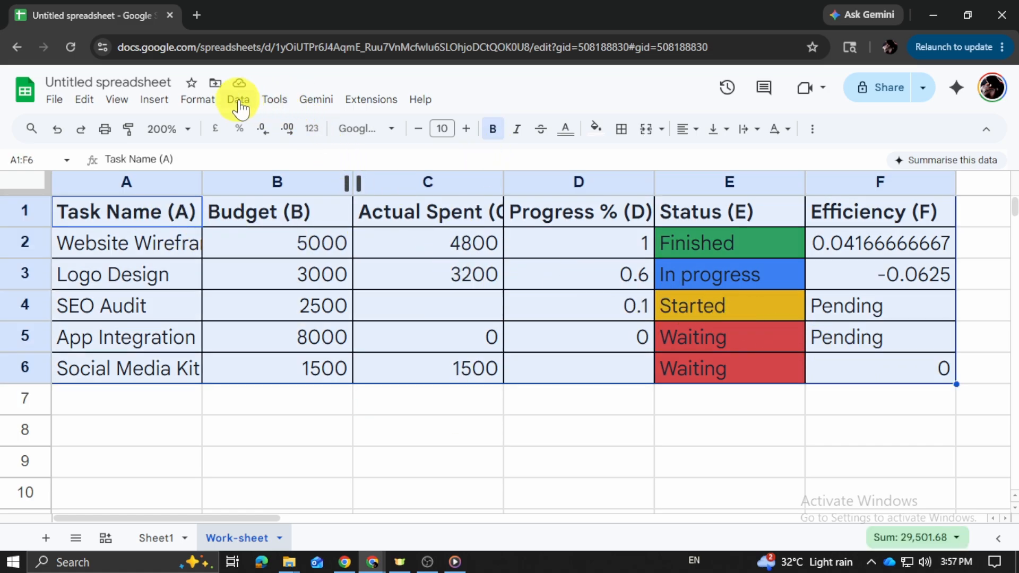
{"action": "left_click", "coordinate": [201, 99]}
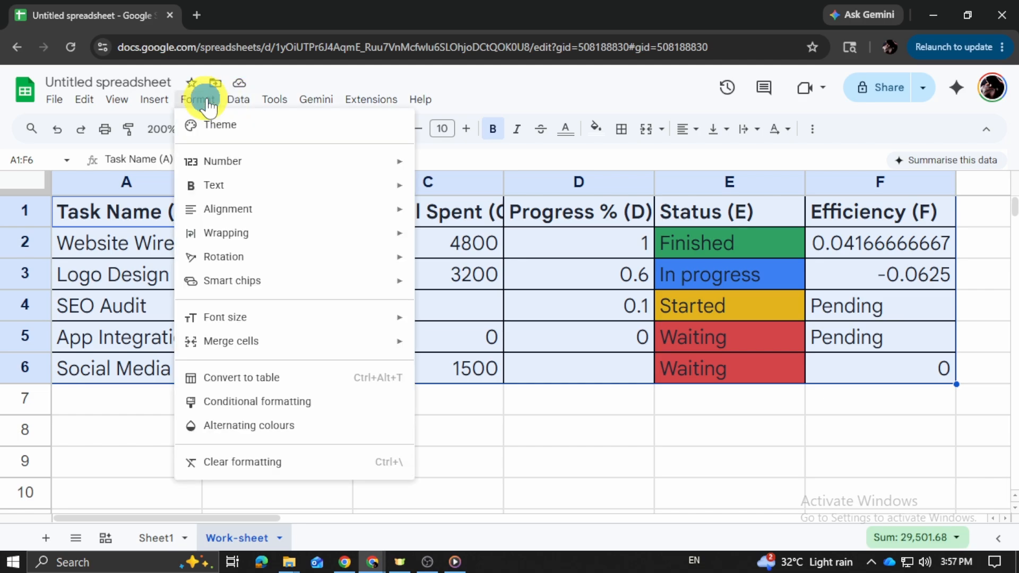
{"action": "left_click", "coordinate": [264, 378]}
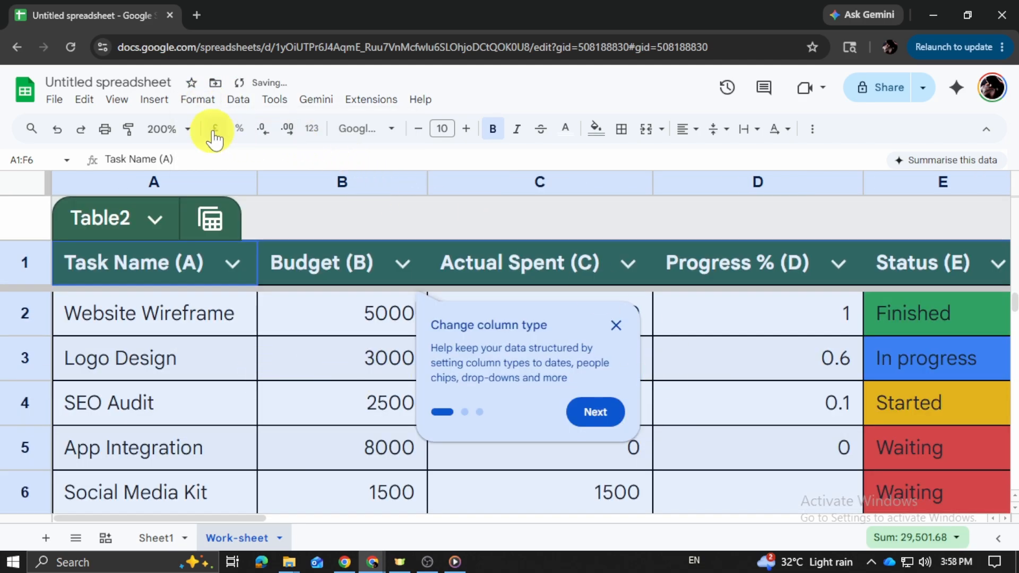
{"action": "left_click", "coordinate": [165, 129]}
{"action": "left_click", "coordinate": [166, 252]}
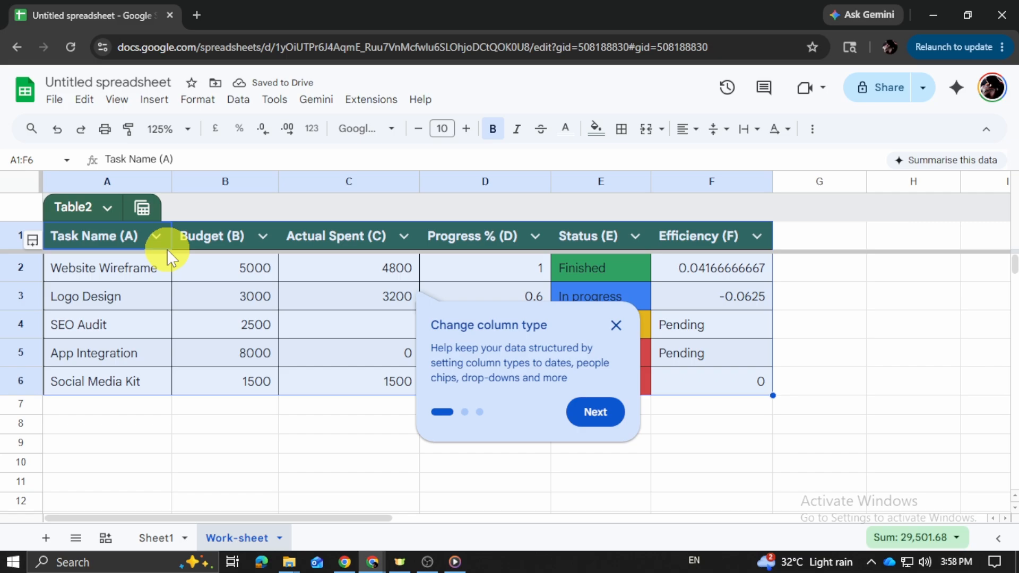
{"action": "left_click", "coordinate": [616, 326]}
{"action": "left_click", "coordinate": [723, 464]}
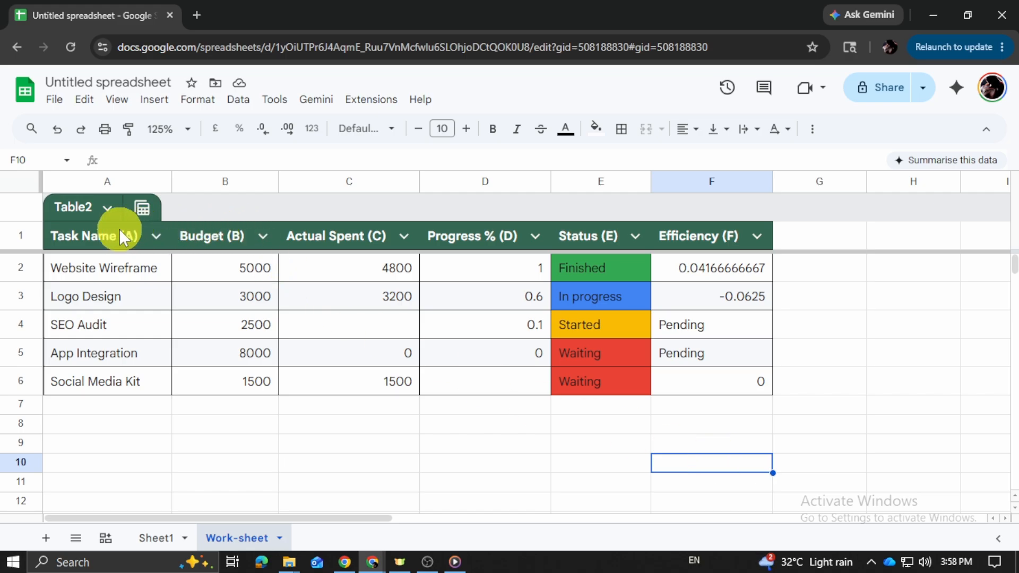
Rename the new table as Practice.
{"action": "double_click", "coordinate": [86, 209]}
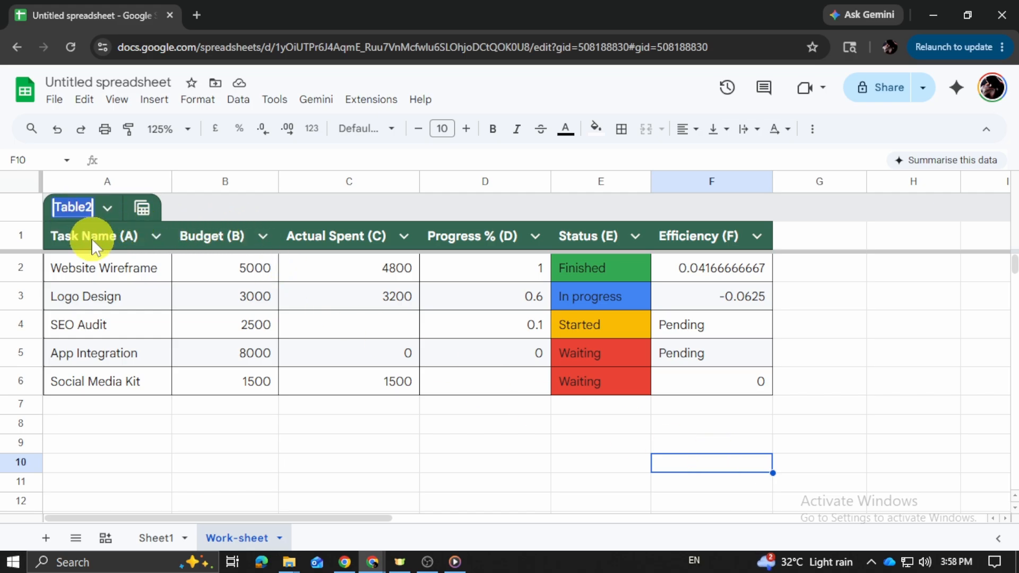
{"action": "type", "text": "Pr"}
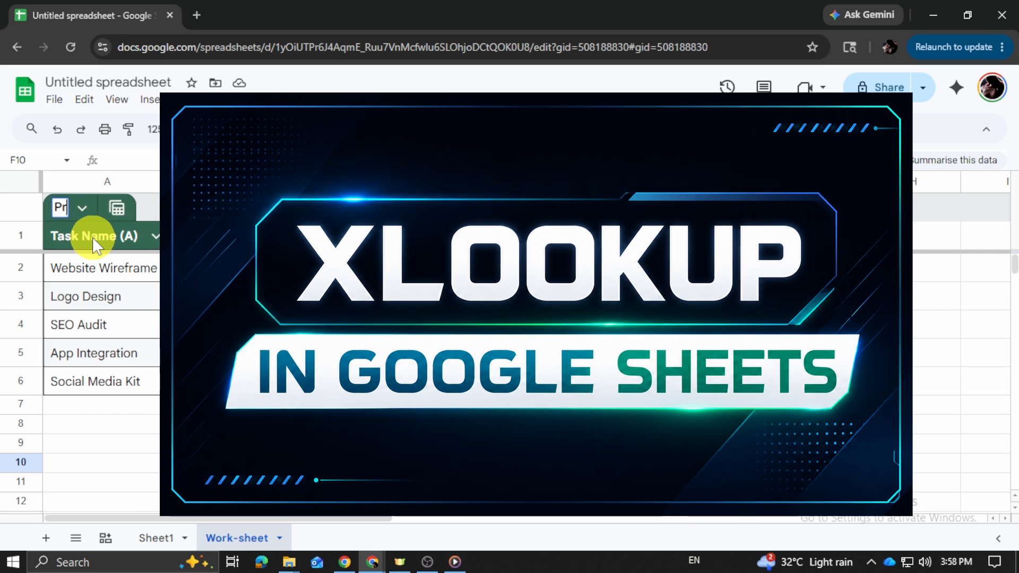
{"action": "type", "text": "actice"}
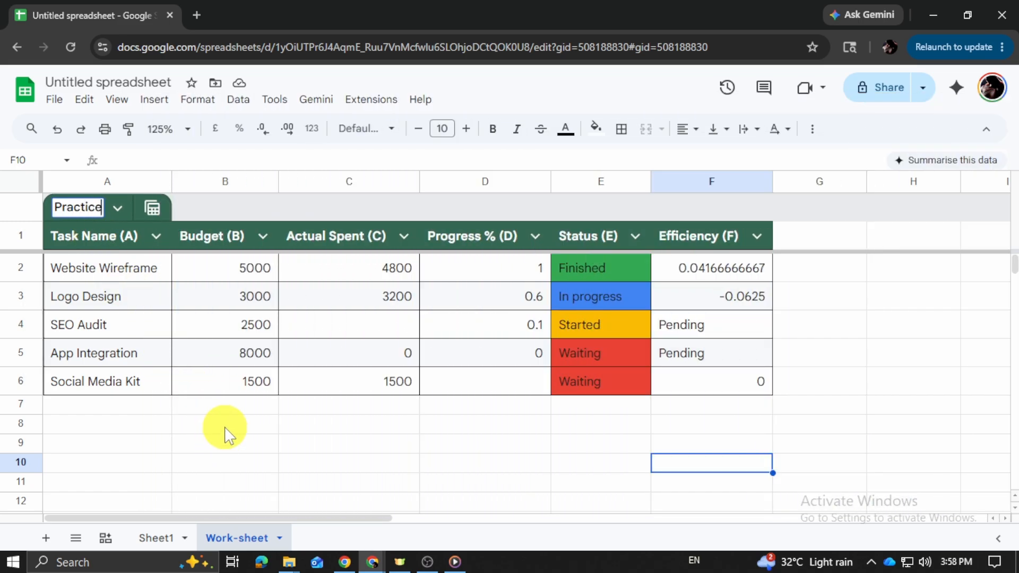
{"action": "left_click", "coordinate": [225, 427]}
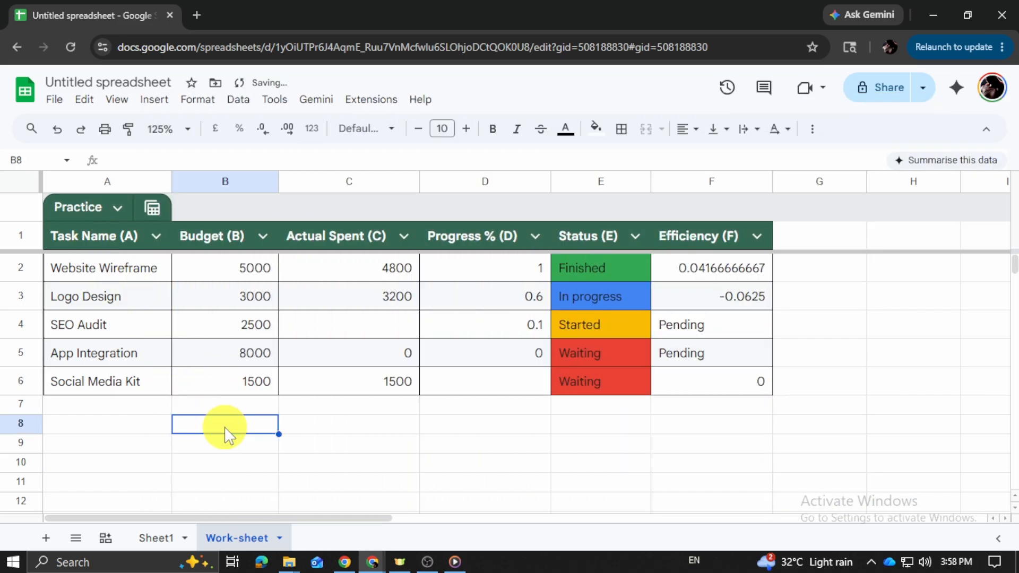
Replace the untitled spreadsheet's file name with a new title beginning "Google Sheet Pra".
{"action": "double_click", "coordinate": [113, 83]}
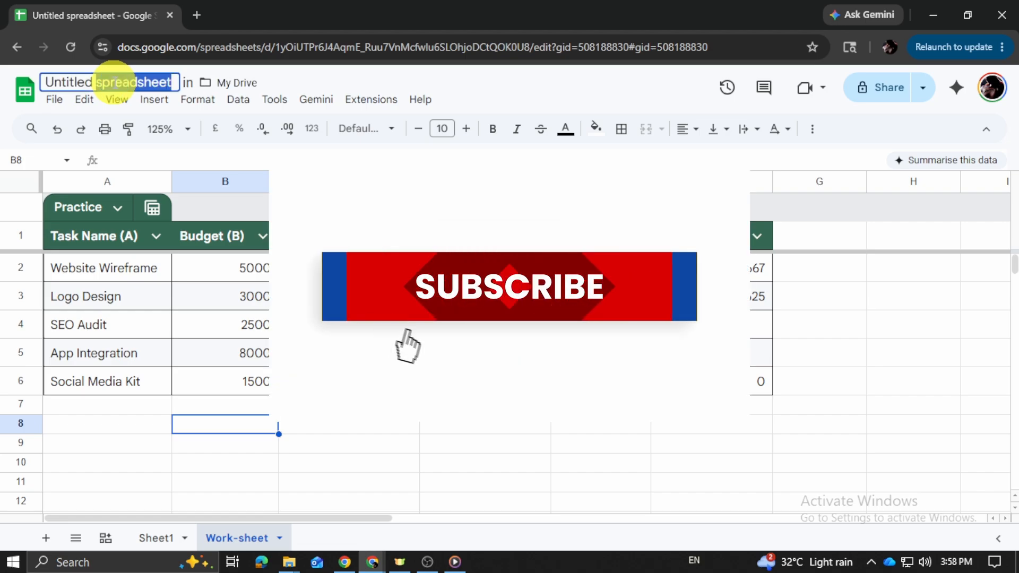
{"action": "key", "text": "BackSpace"}
{"action": "key", "text": "BackSpace"}
{"action": "key", "text": "BackSpace"}
{"action": "key", "text": "BackSpace"}
{"action": "key", "text": "BackSpace"}
{"action": "key", "text": "BackSpace"}
{"action": "key", "text": "BackSpace"}
{"action": "key", "text": "BackSpace"}
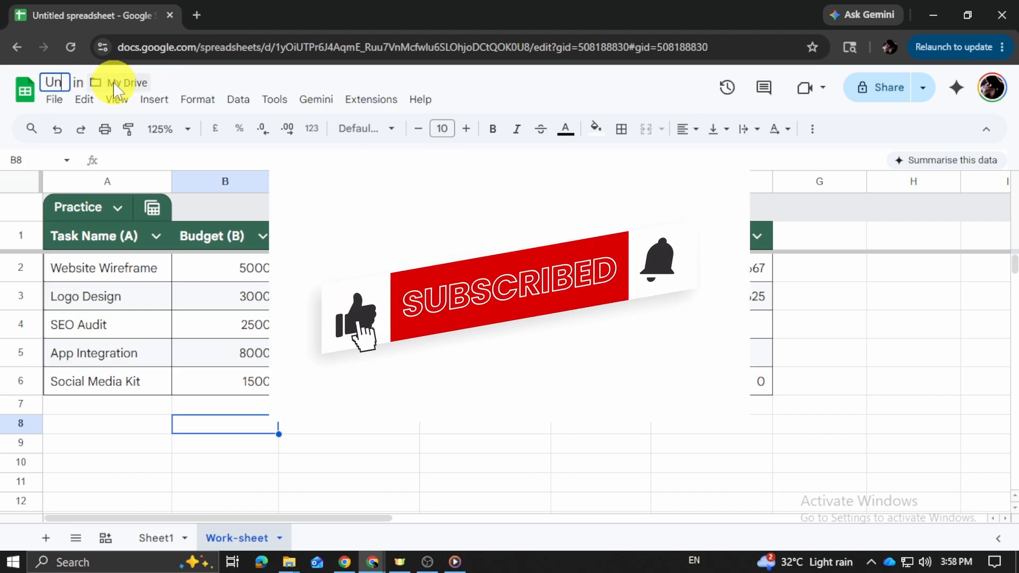
{"action": "key", "text": "BackSpace"}
{"action": "key", "text": "BackSpace"}
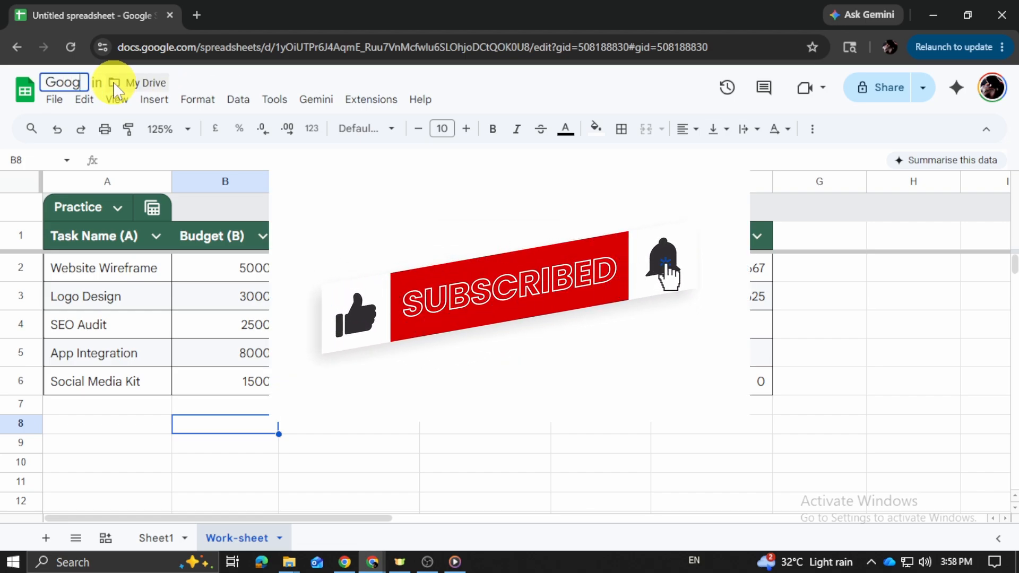
{"action": "type", "text": "le Sheet"}
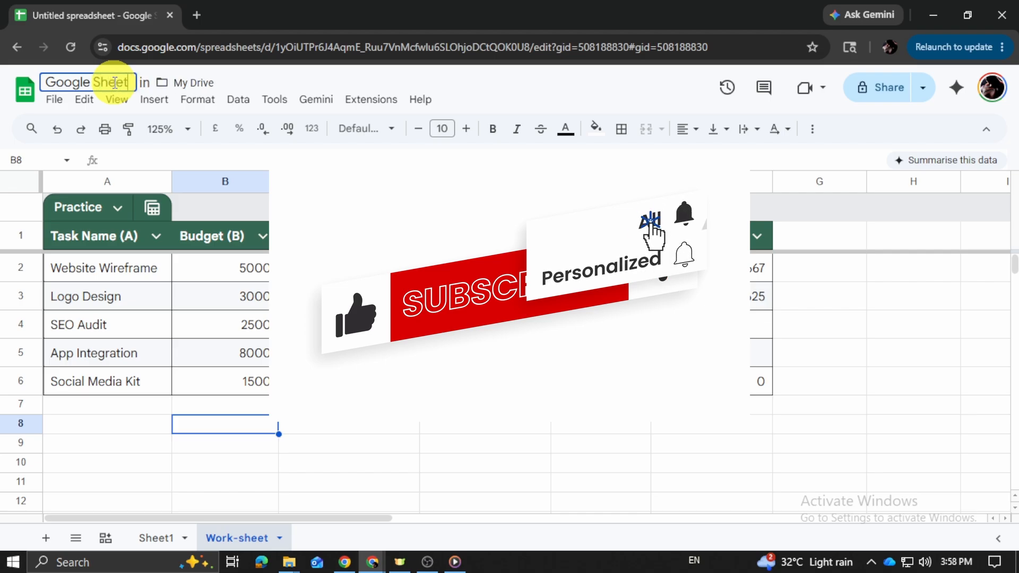
{"action": "type", "text": " Pra"}
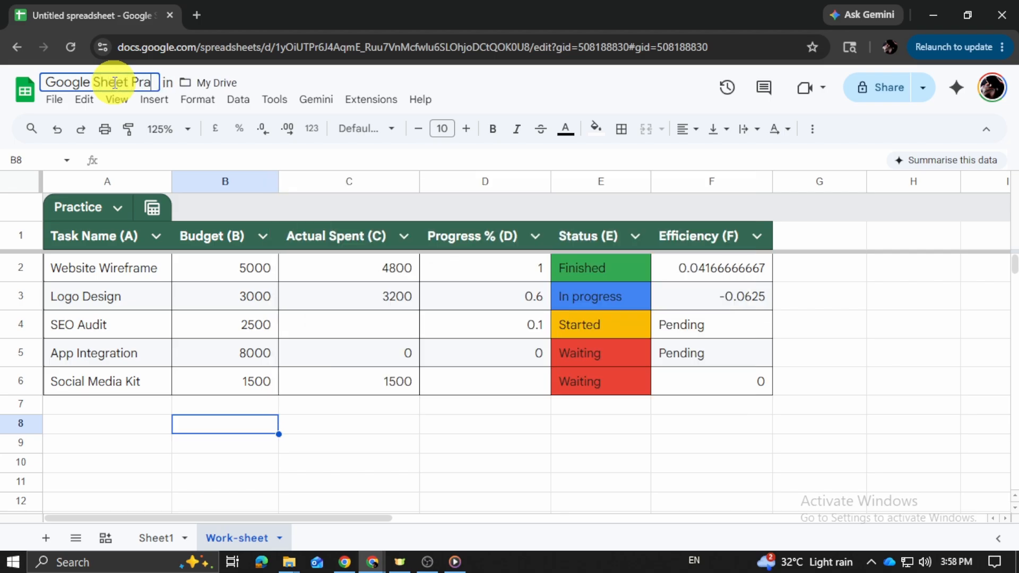